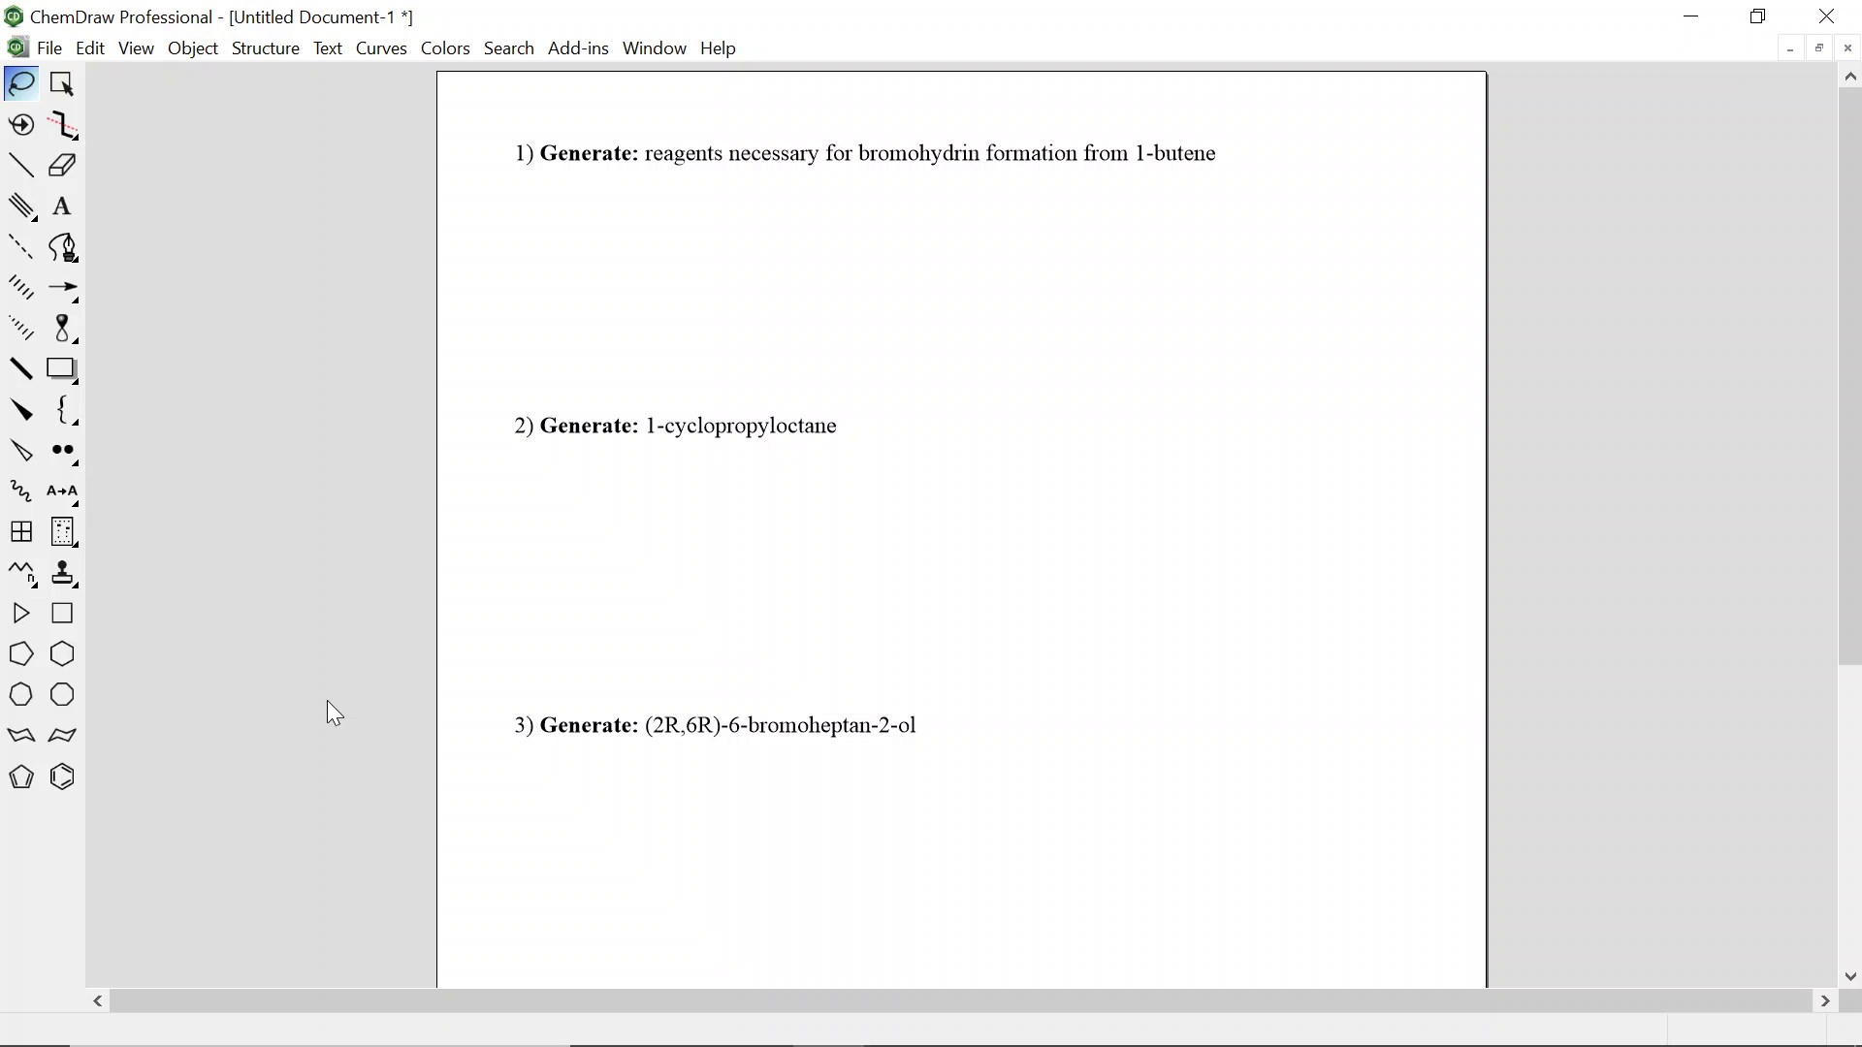
Show the Periodic Table window, view the properties of oxygen, and close the window
left_click(141, 56)
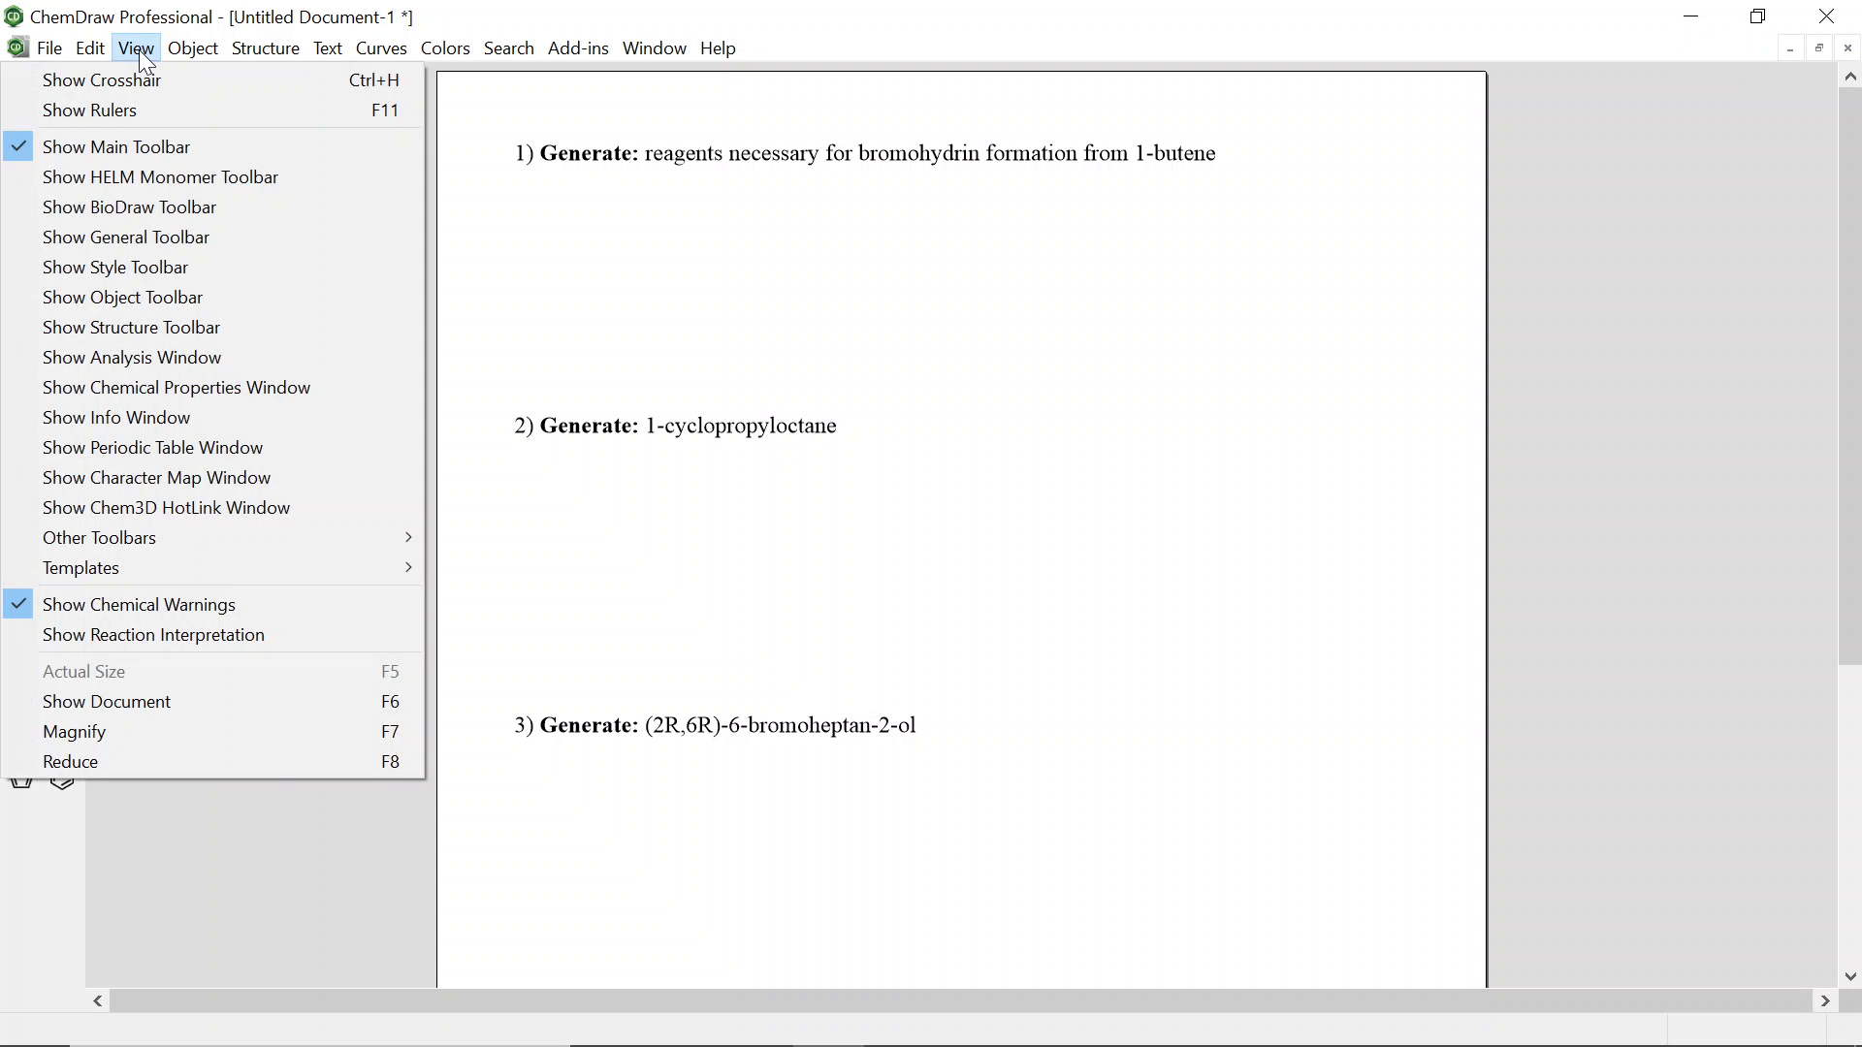
left_click(161, 451)
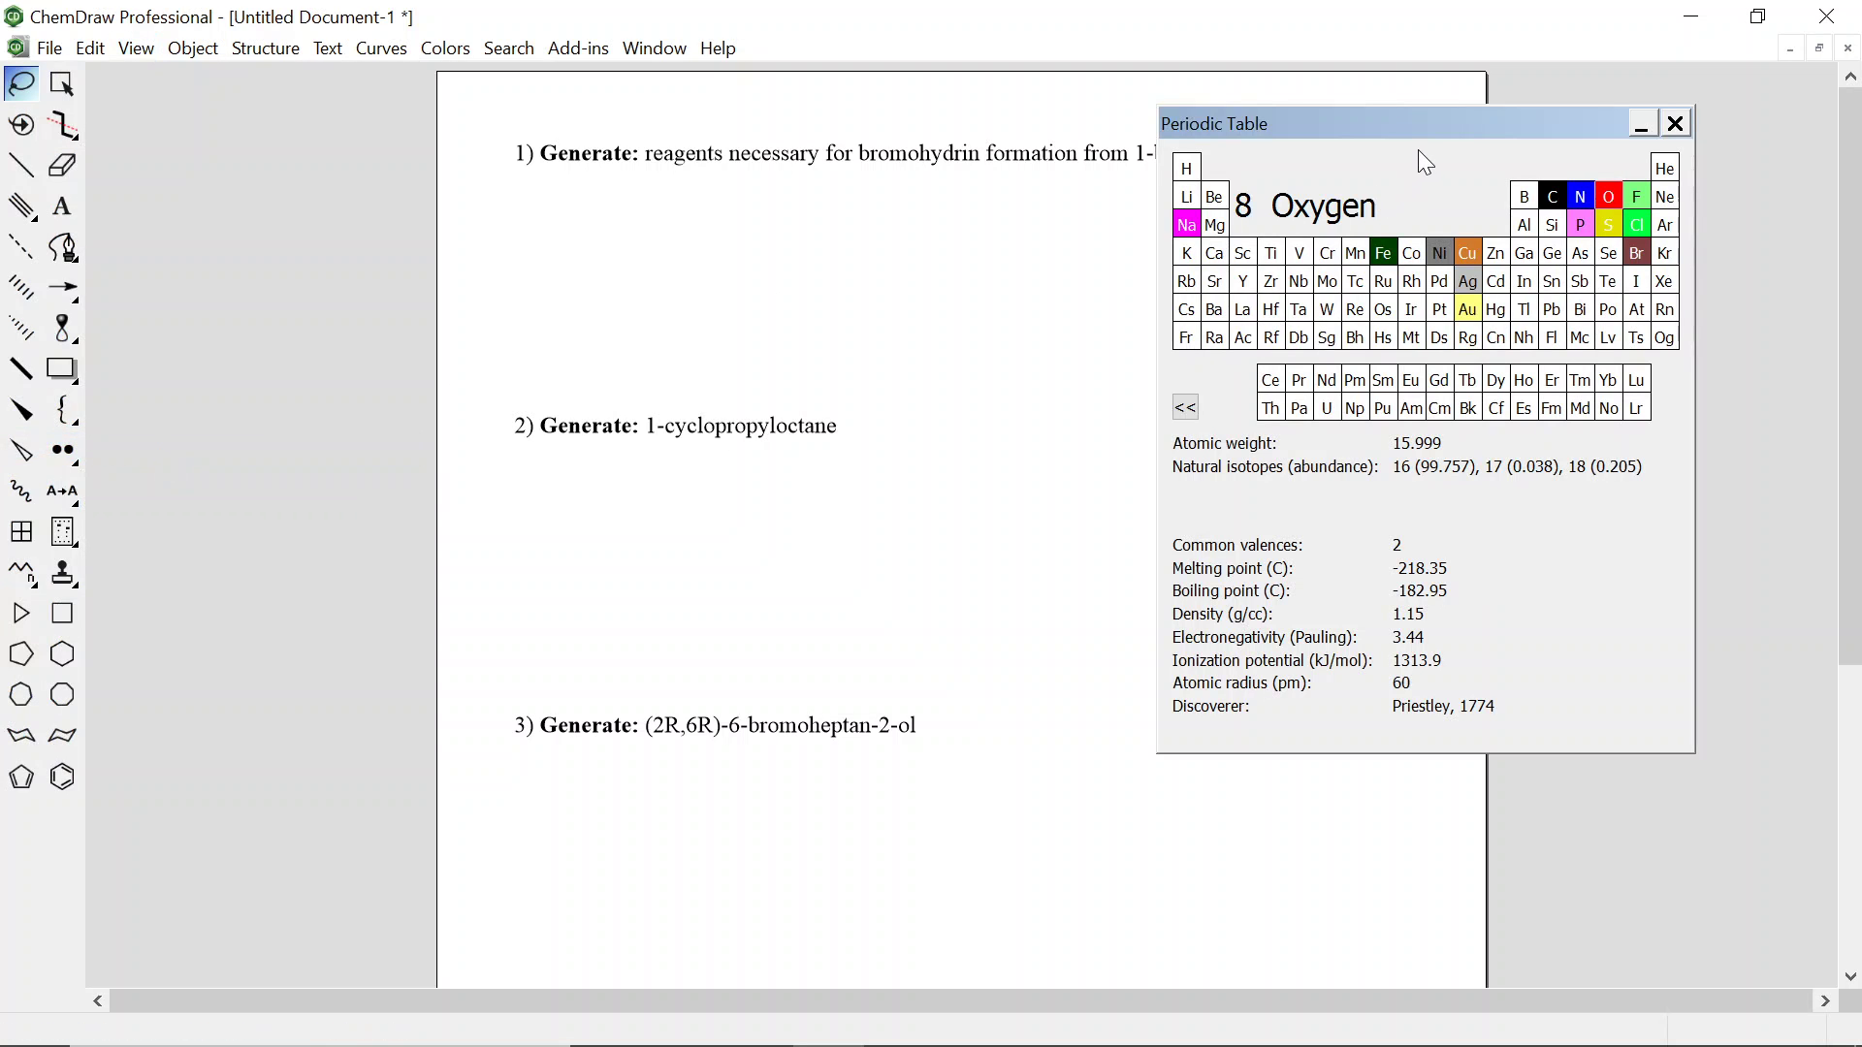
left_click_drag(1403, 123, 1476, 250)
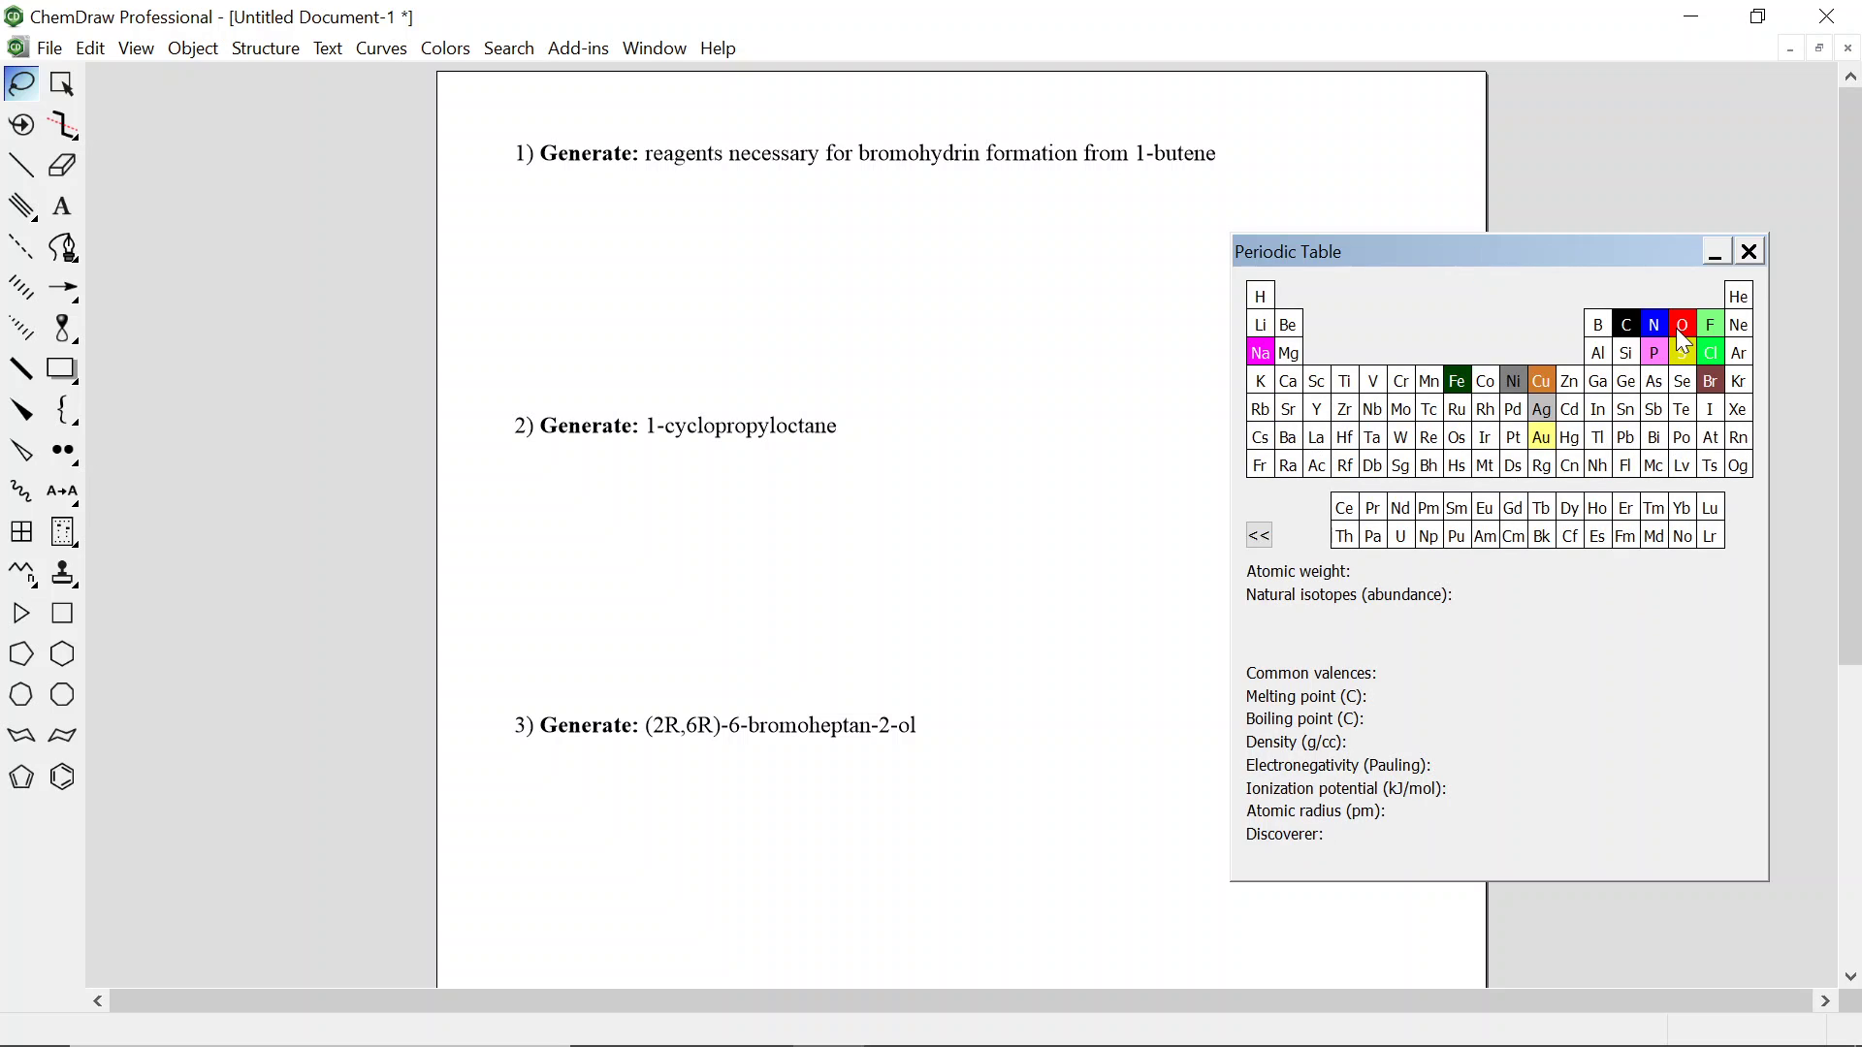
mouse_move(1682, 339)
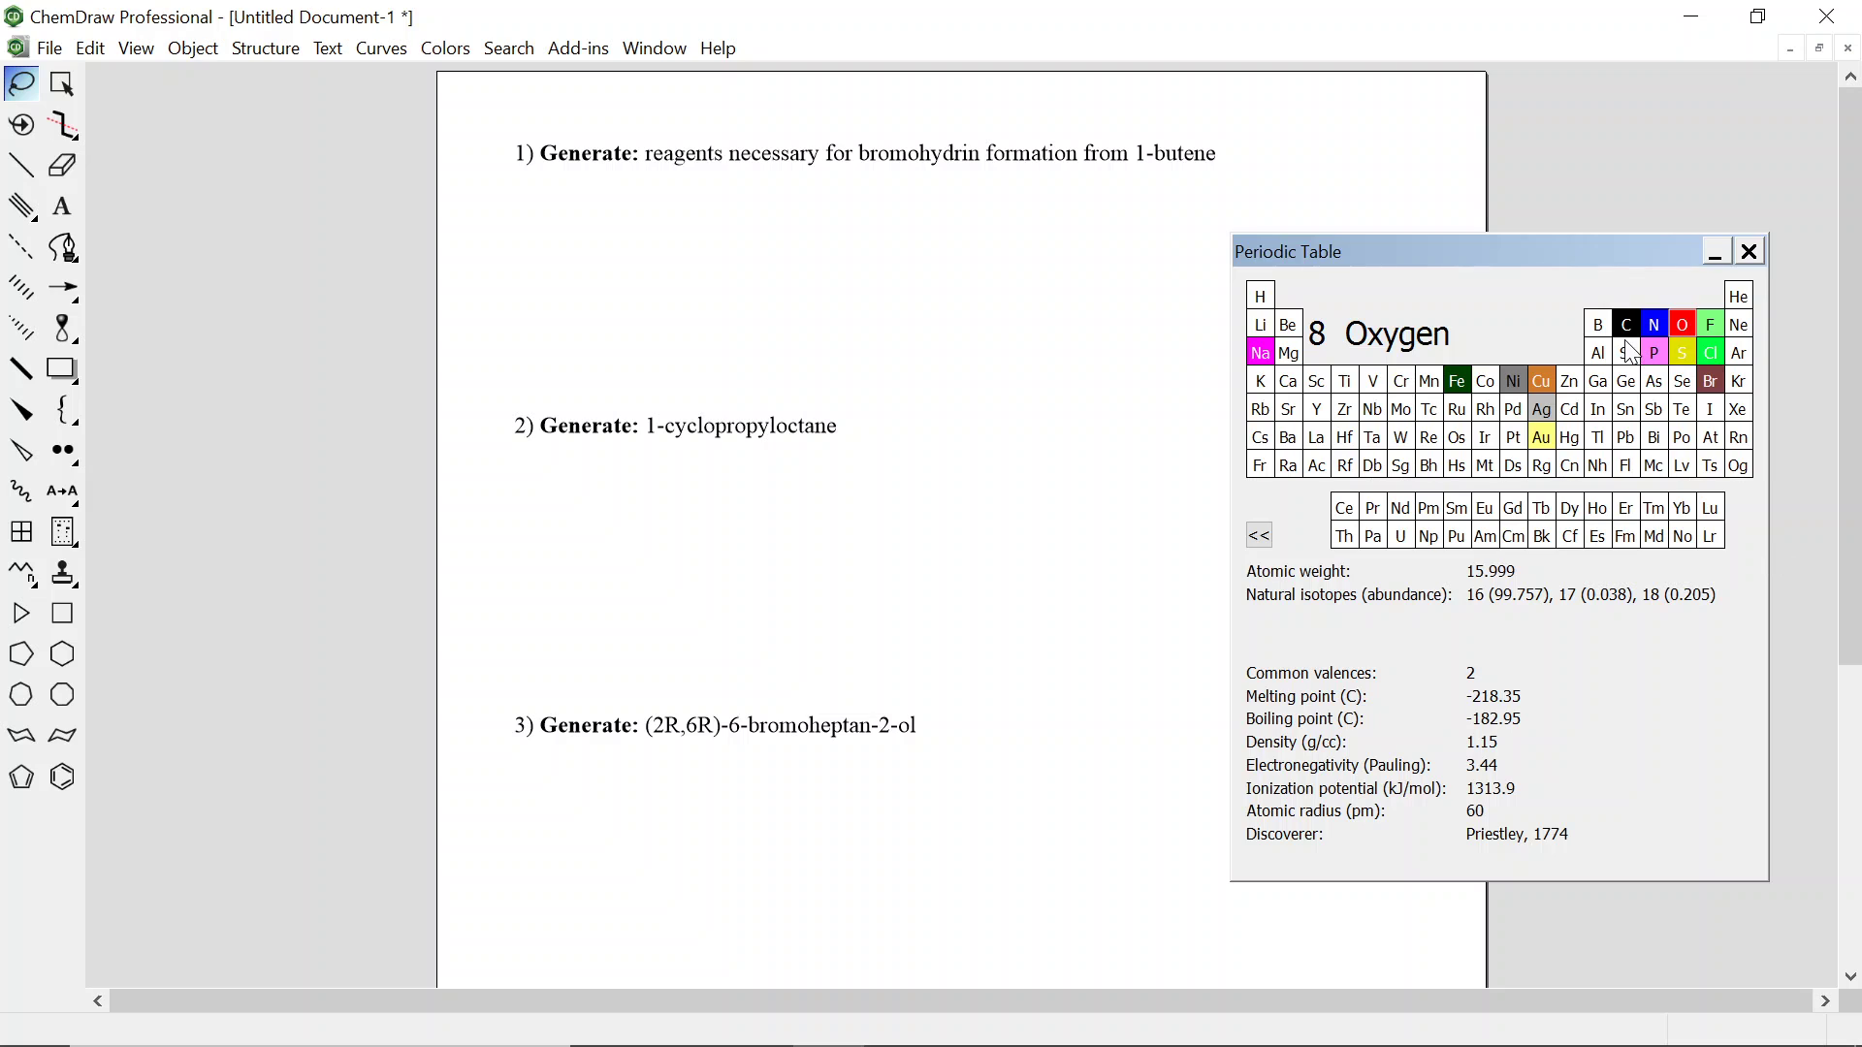
left_click(1750, 253)
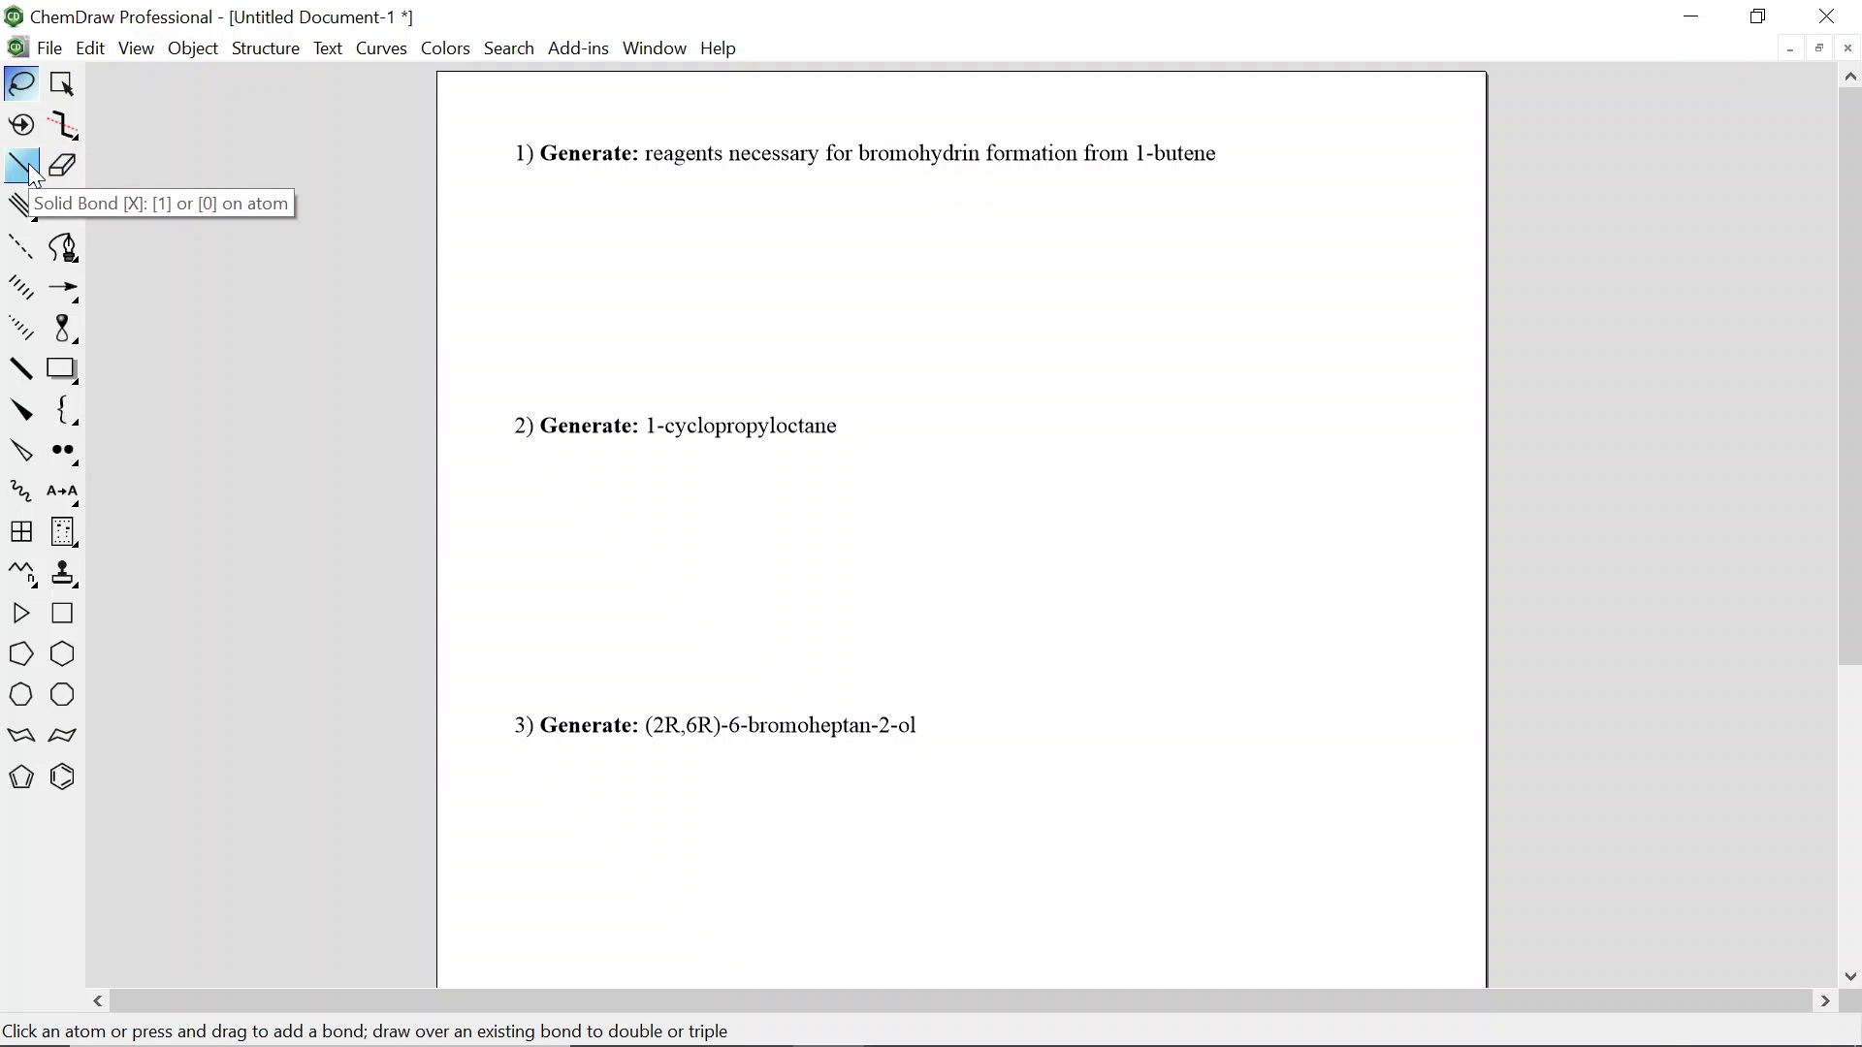
left_click(137, 50)
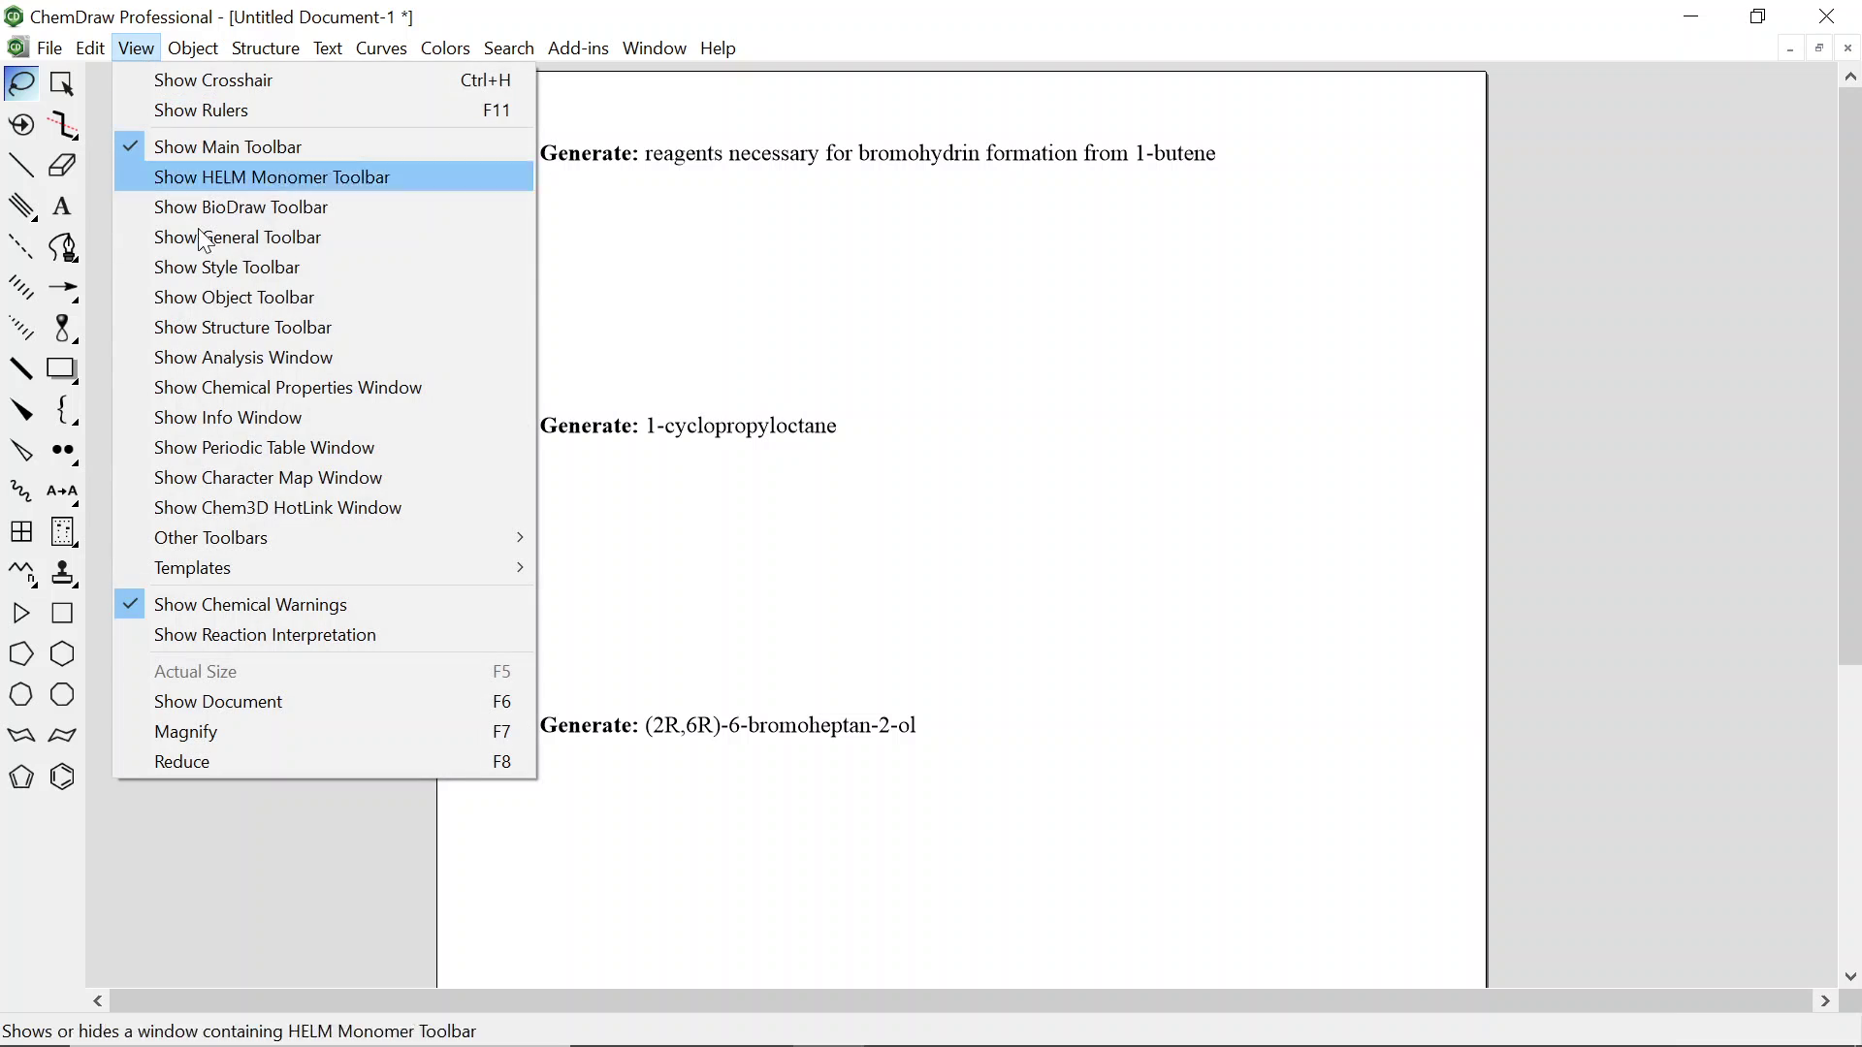
left_click(137, 50)
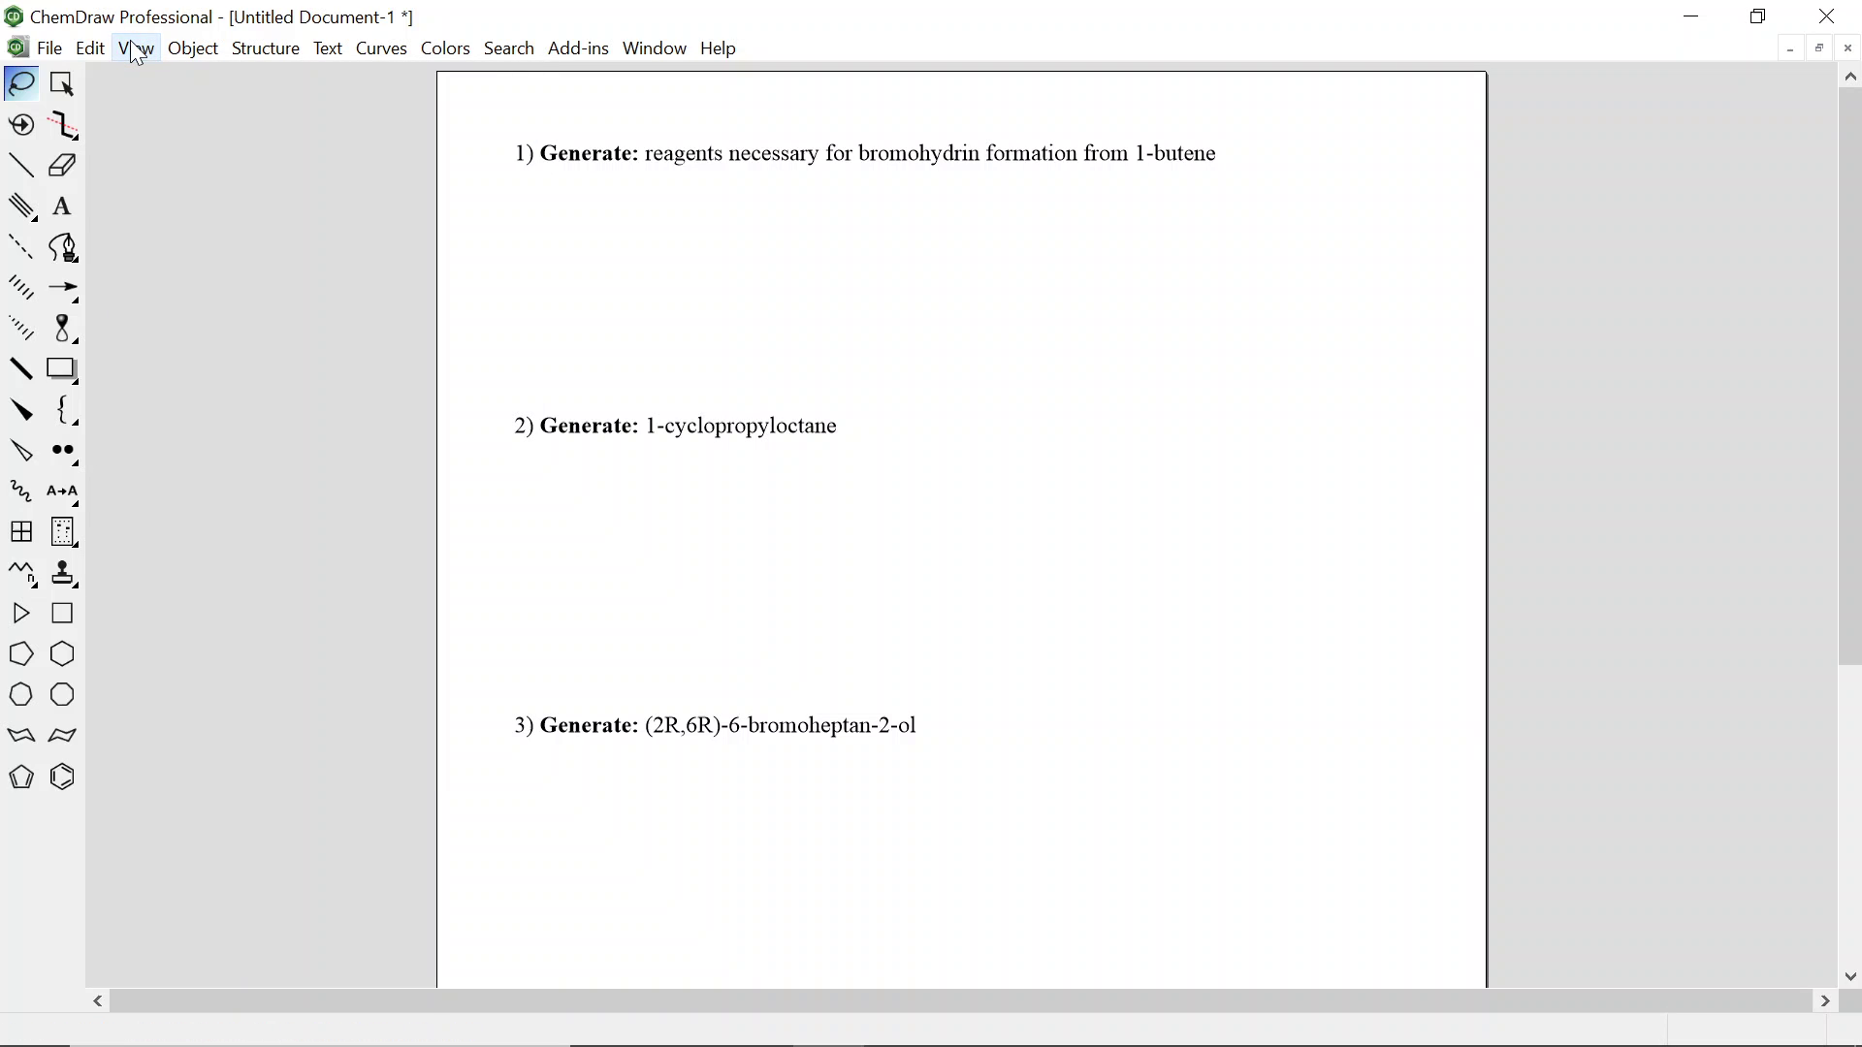
Draw a three-carbon zigzag chain with solid bonds in the blank area between questions 1 and 2
left_click(21, 173)
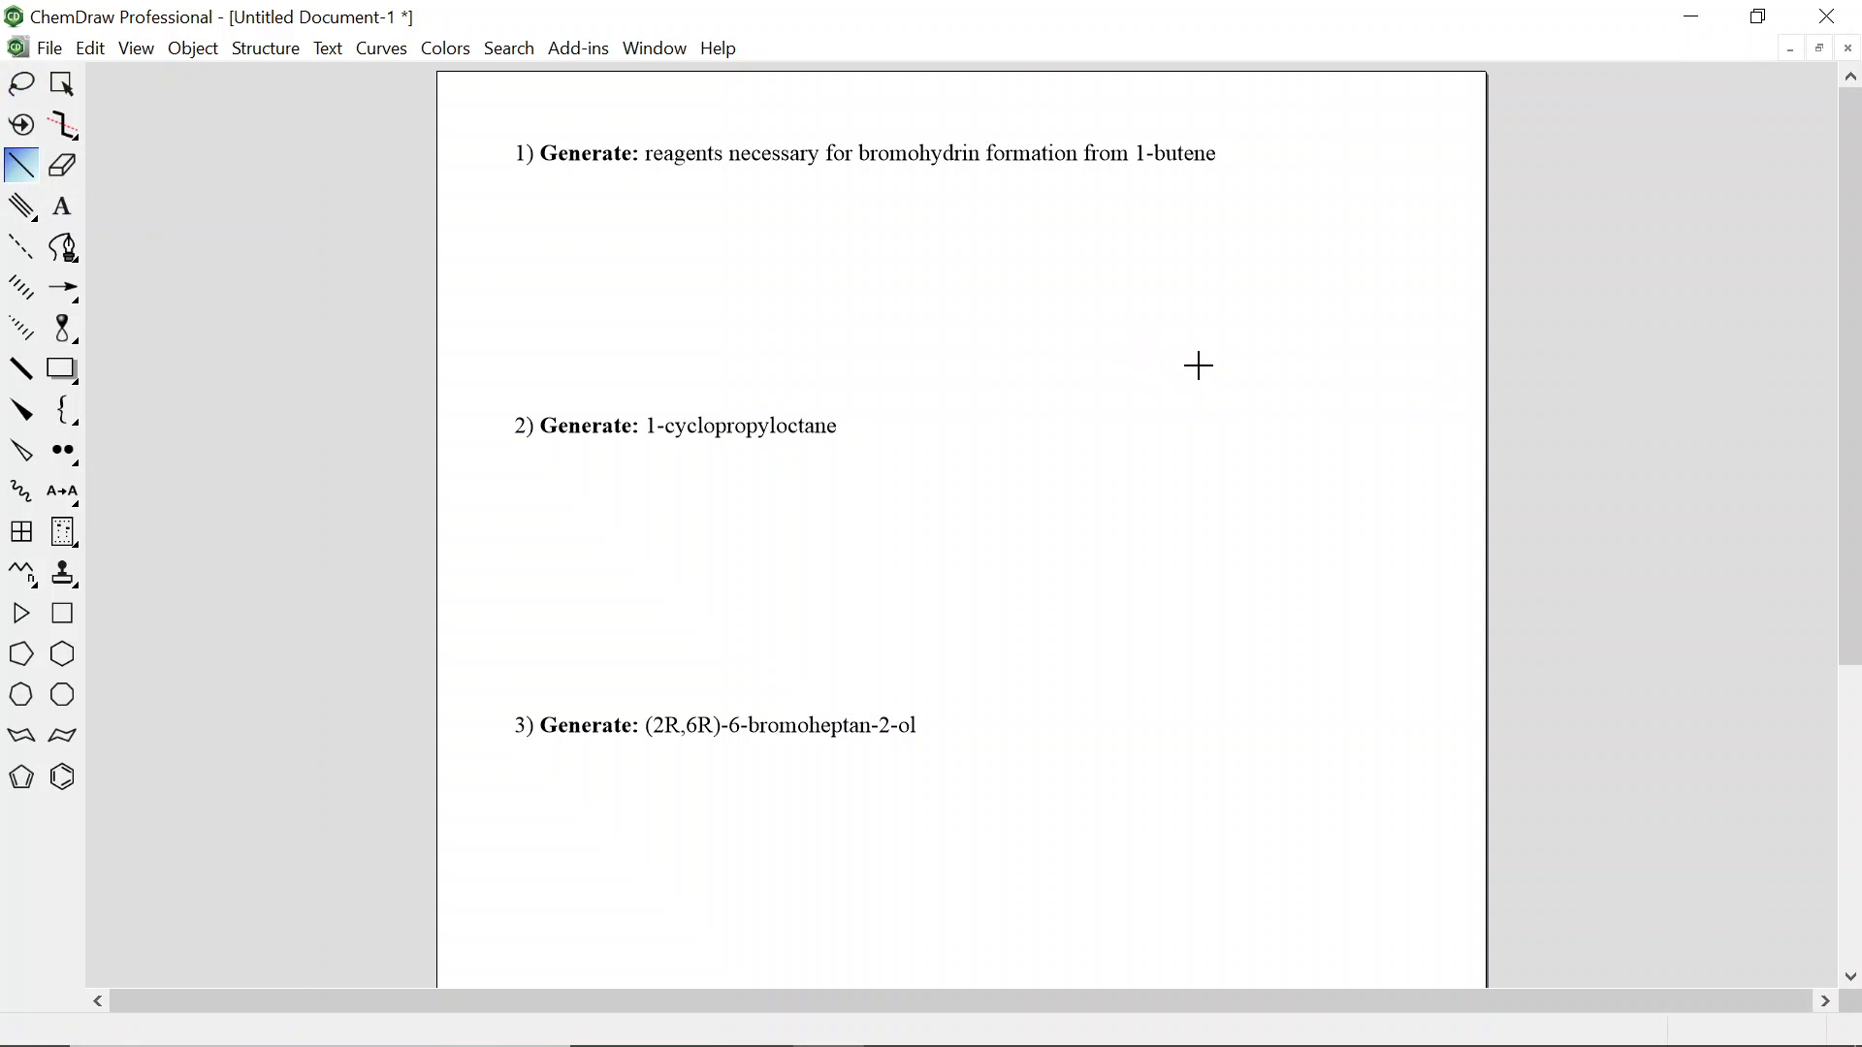
left_click(1205, 395)
left_click_drag(1259, 366, 1313, 395)
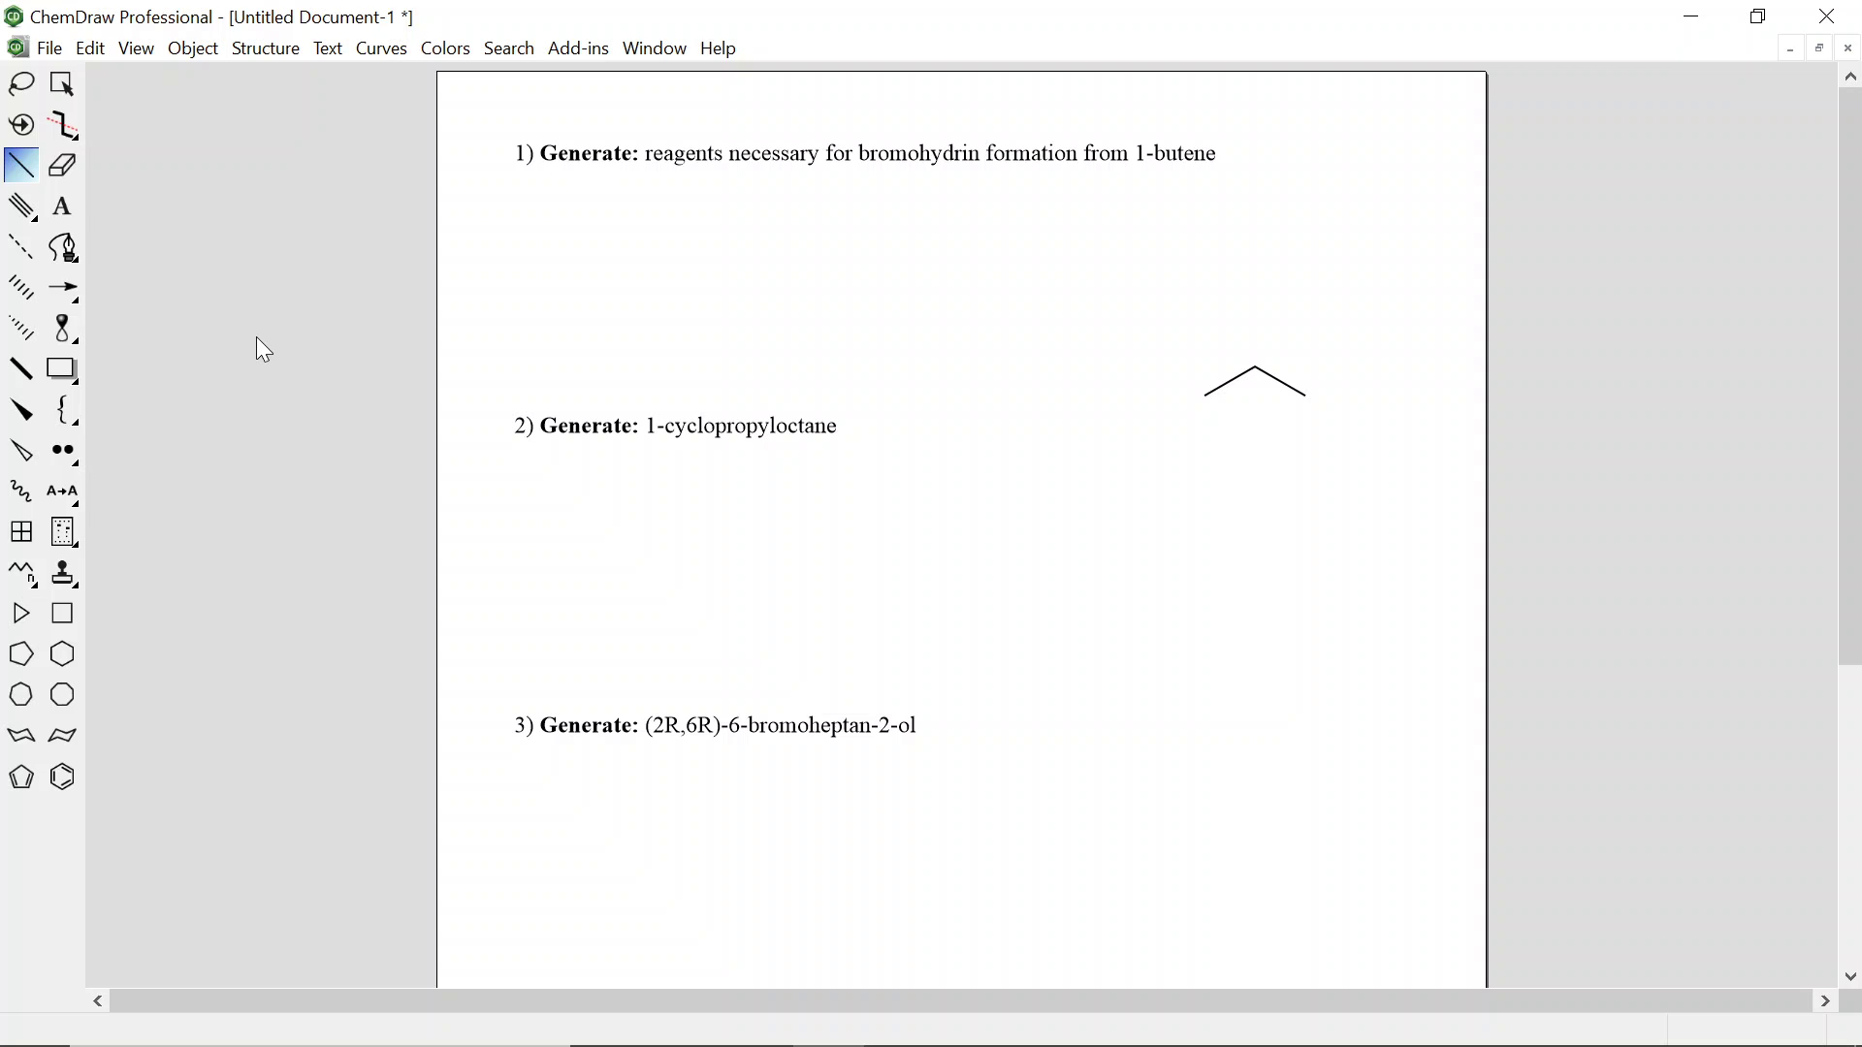
Select the three-carbon chain, view its formula, mass and elemental analysis in the Analysis window, and close that window
left_click(25, 97)
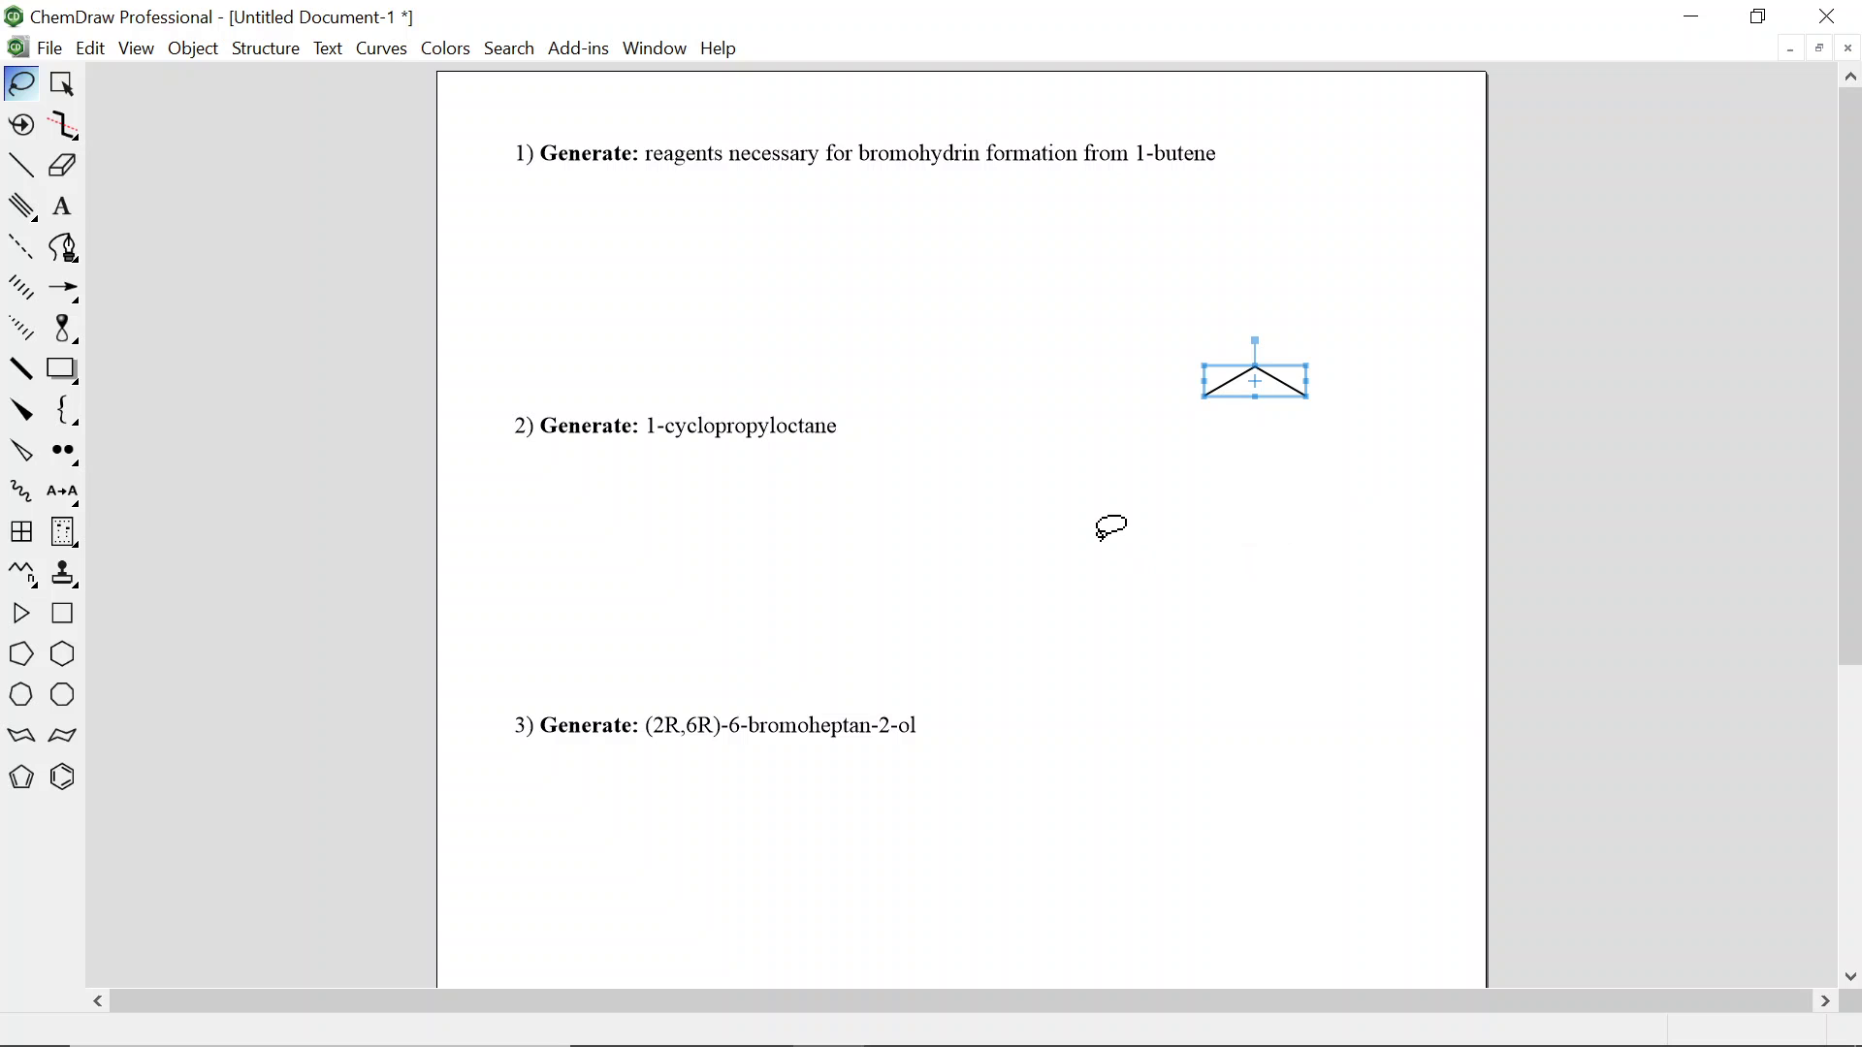
mouse_move(1364, 470)
left_mouse_down()
mouse_move(1137, 388)
mouse_move(1397, 408)
mouse_move(1383, 428)
left_mouse_up()
left_click(137, 48)
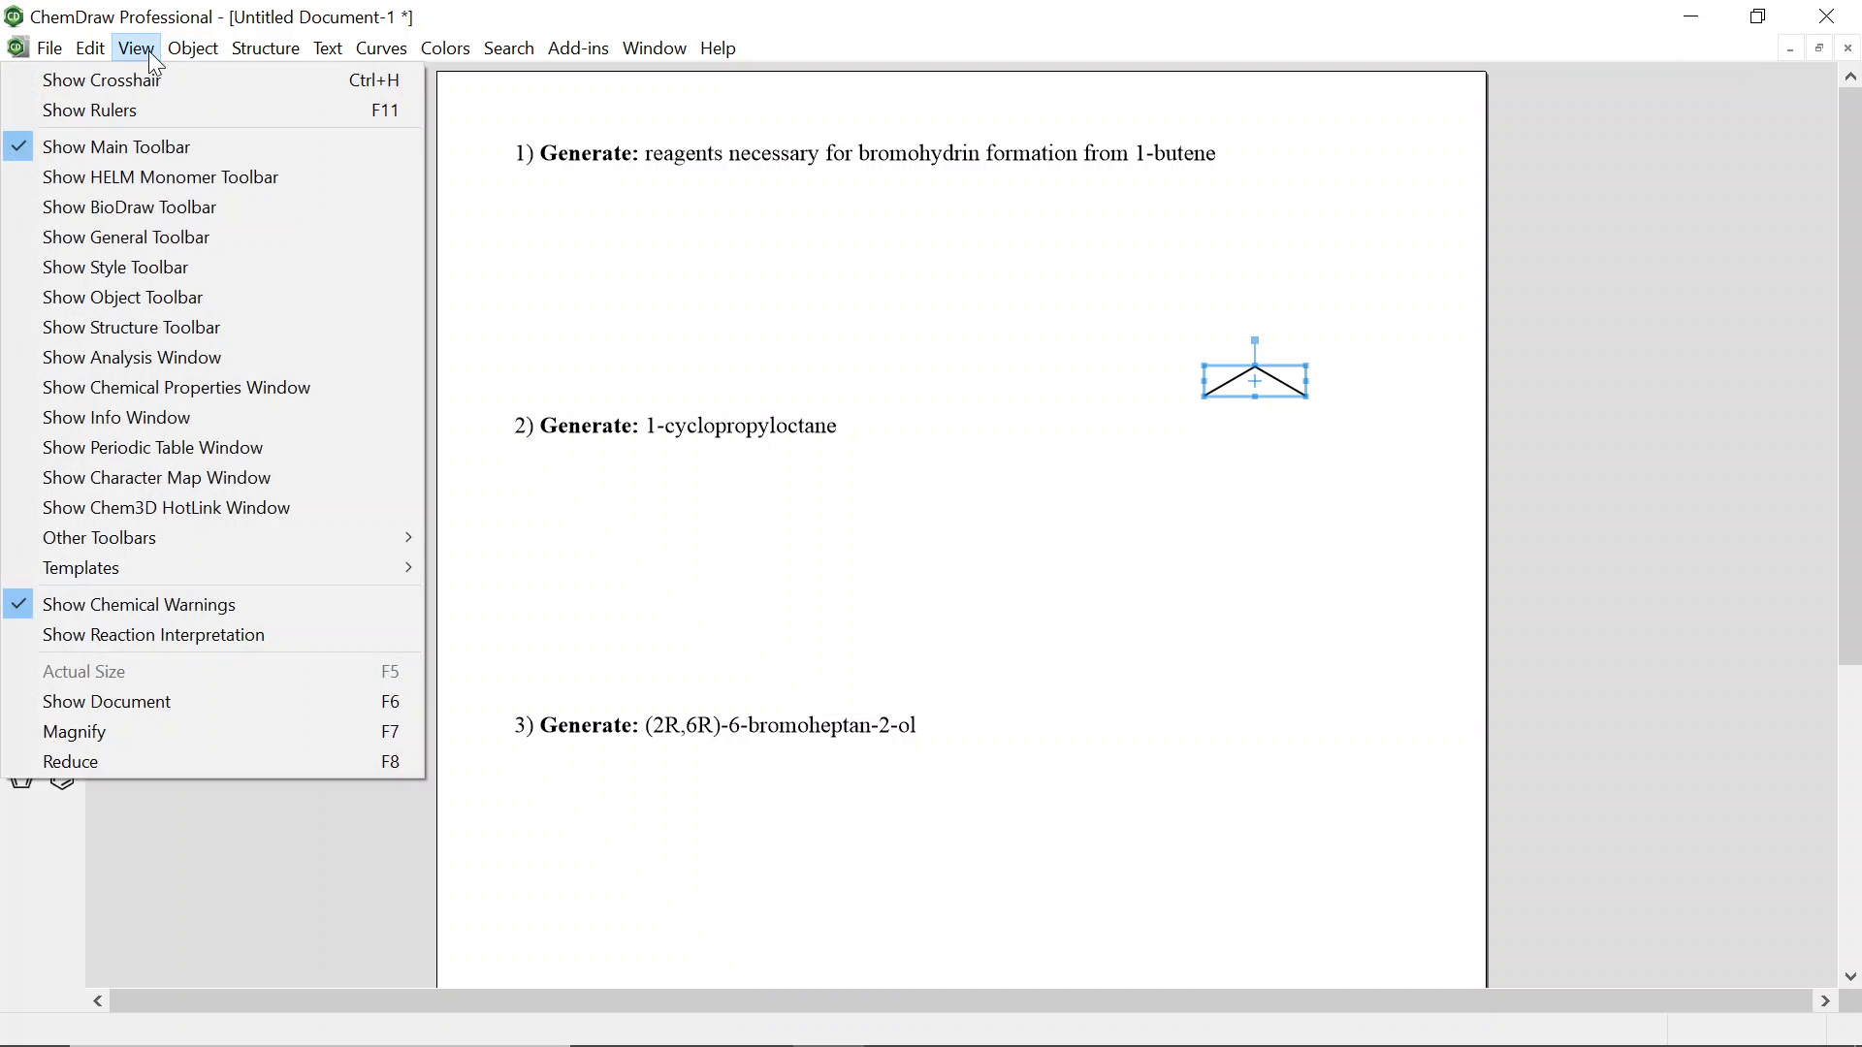
left_click(133, 365)
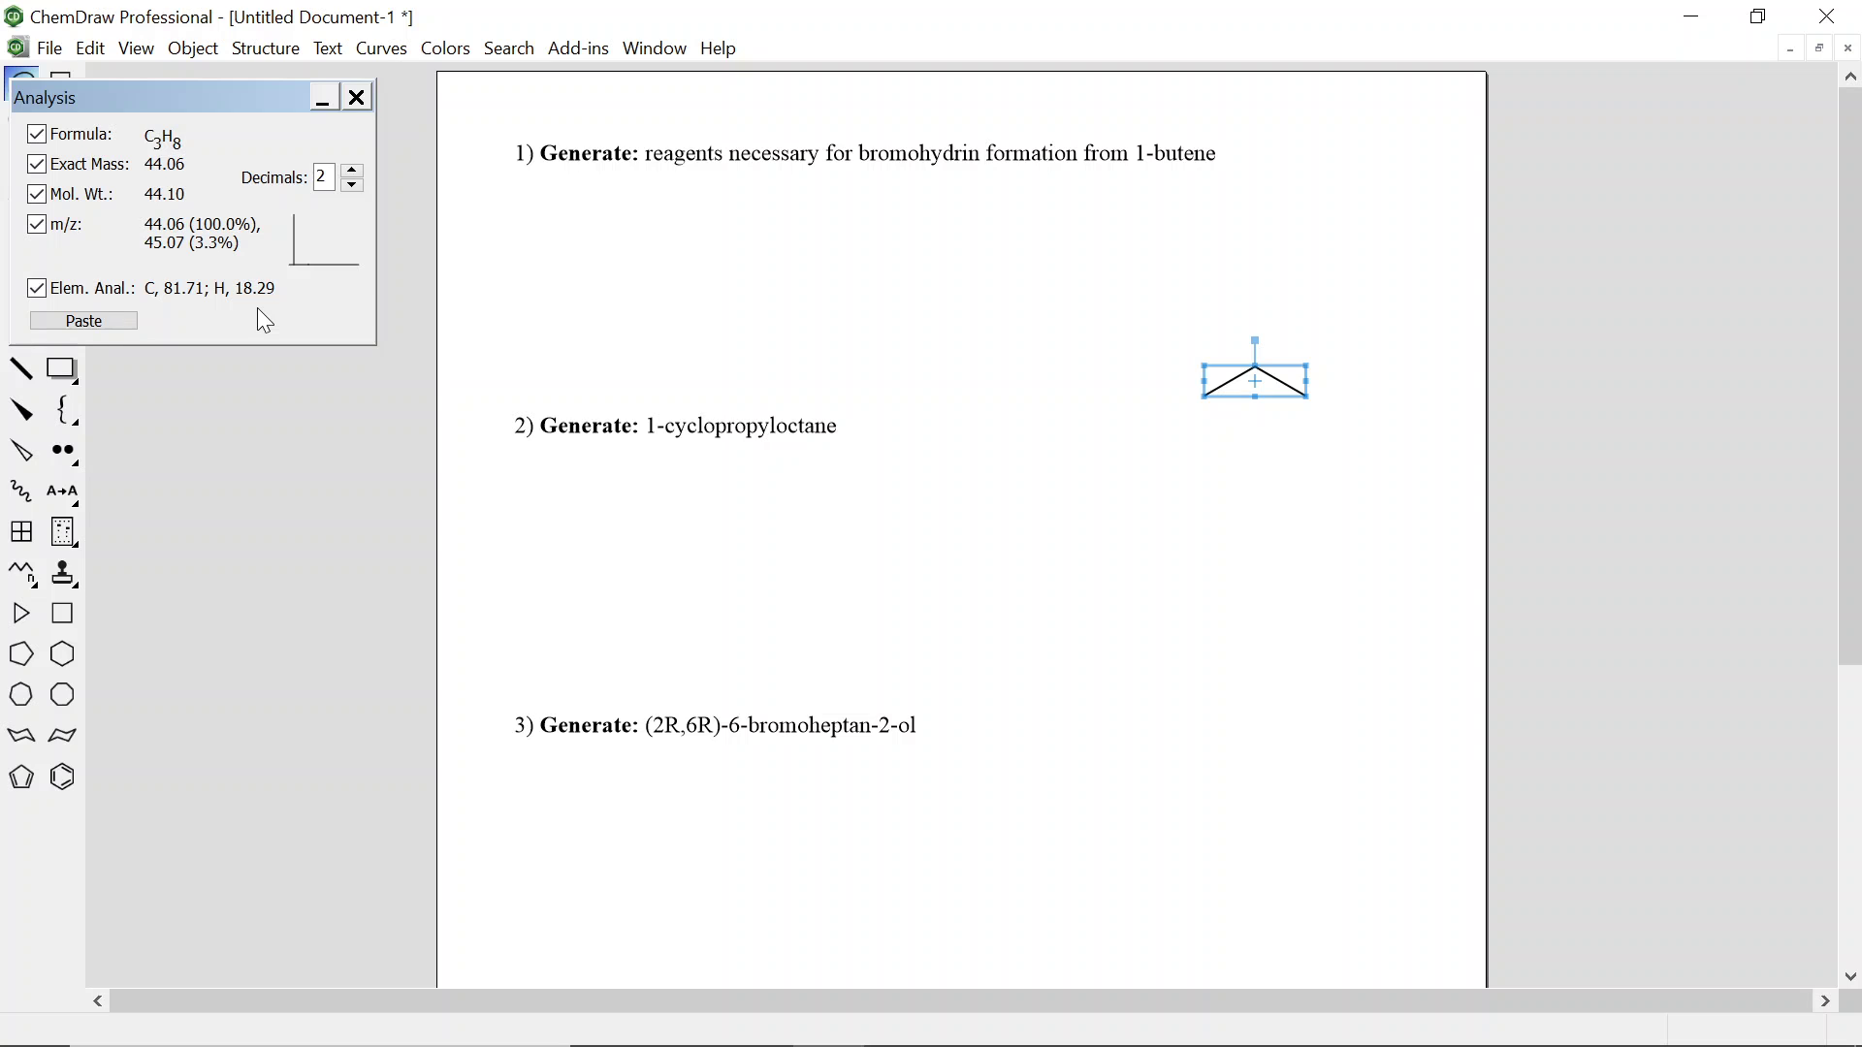
left_click(358, 97)
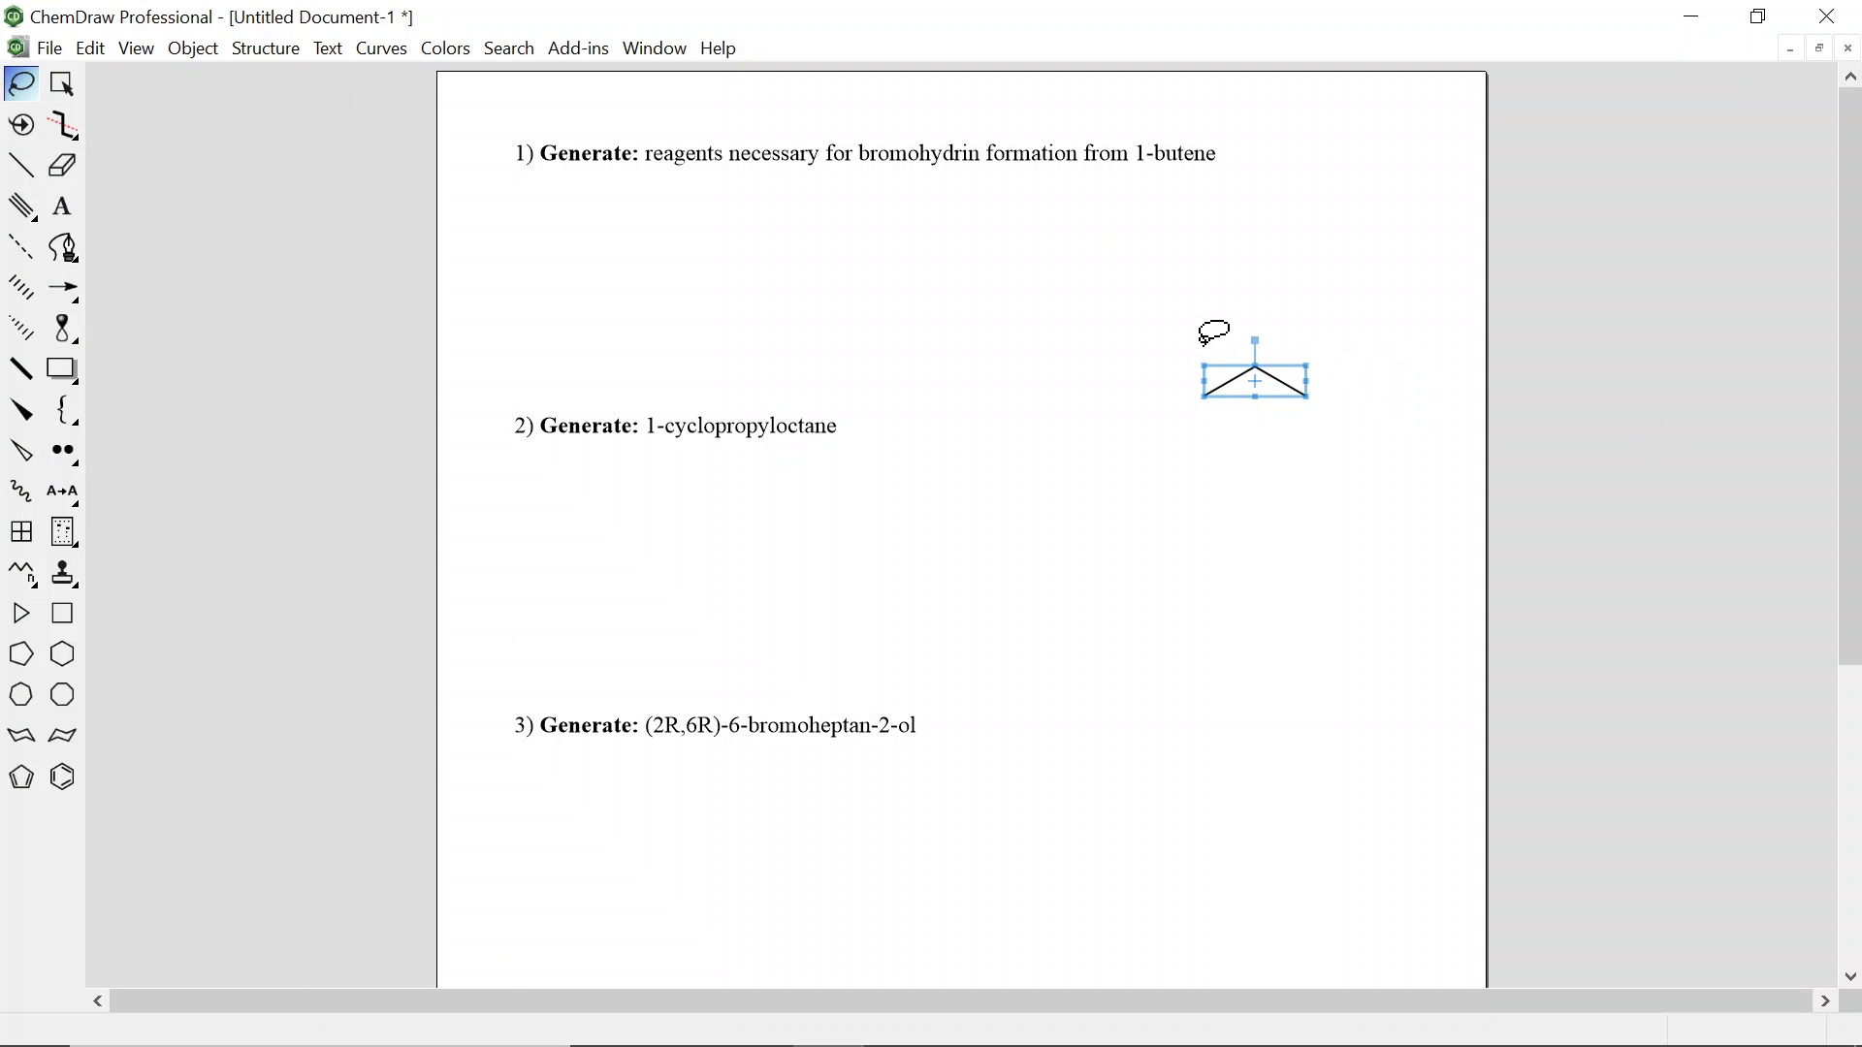
Lasso the three-carbon chain and delete it
mouse_move(1205, 342)
left_mouse_down()
mouse_move(1177, 432)
mouse_move(1159, 427)
left_mouse_up()
key("Delete")
Add the text label "Br2, H2O" below question 1 as the bromohydrin reagents
left_click(66, 201)
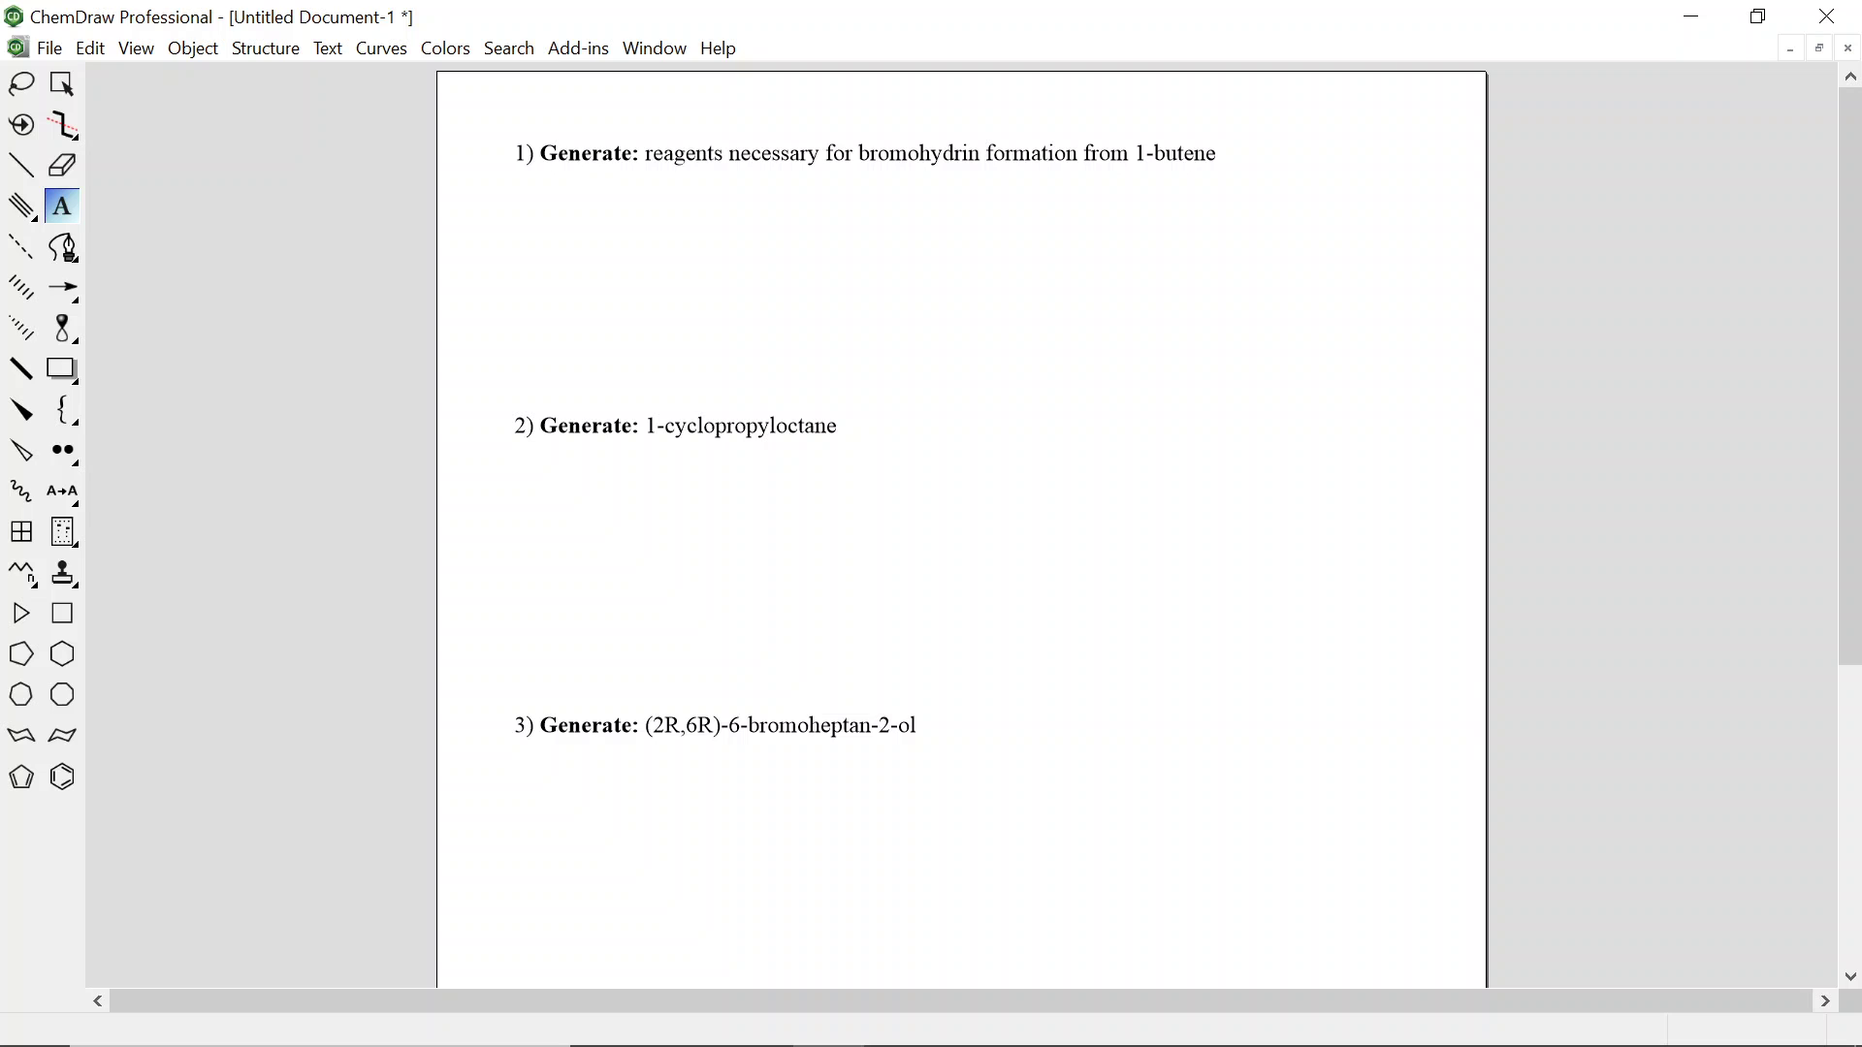
left_click(766, 225)
type("Br2, H2O")
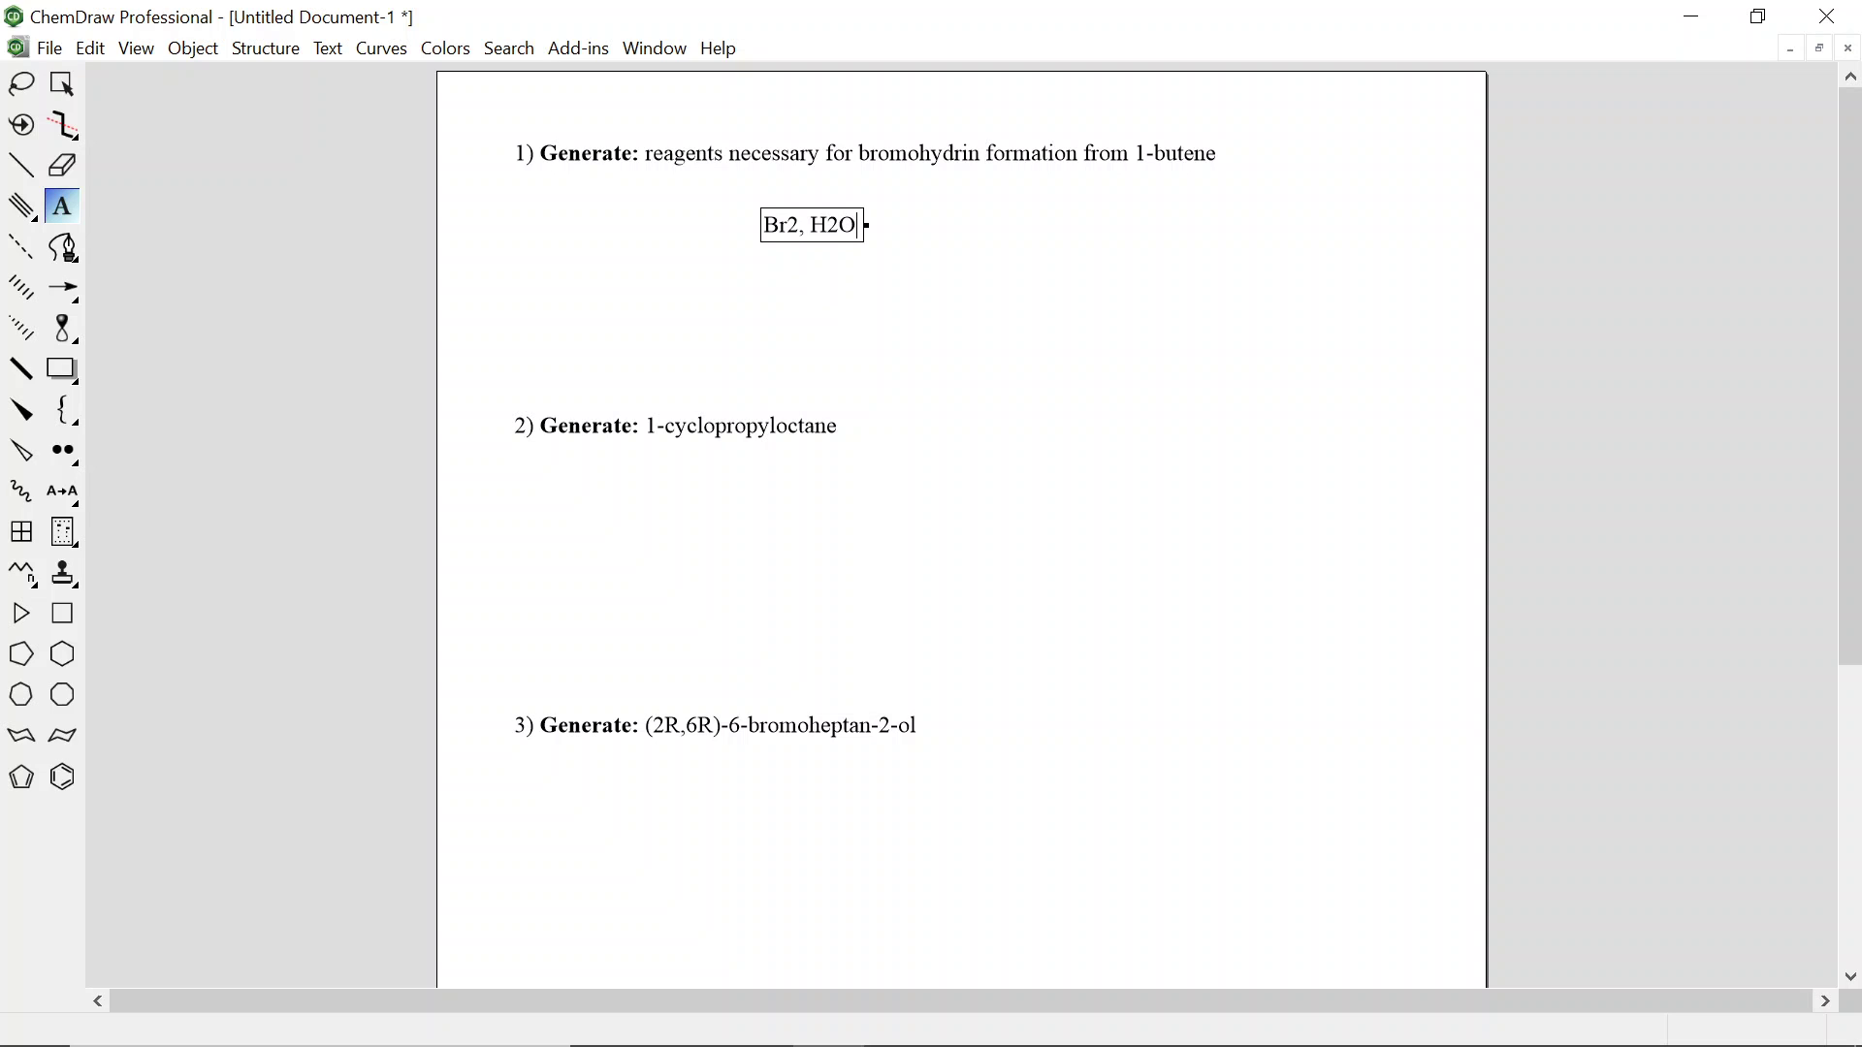
Format the 2 in Br2 and the 2 in H2O of the reagent label as subscripts
left_click_drag(788, 225, 799, 225)
left_click(327, 51)
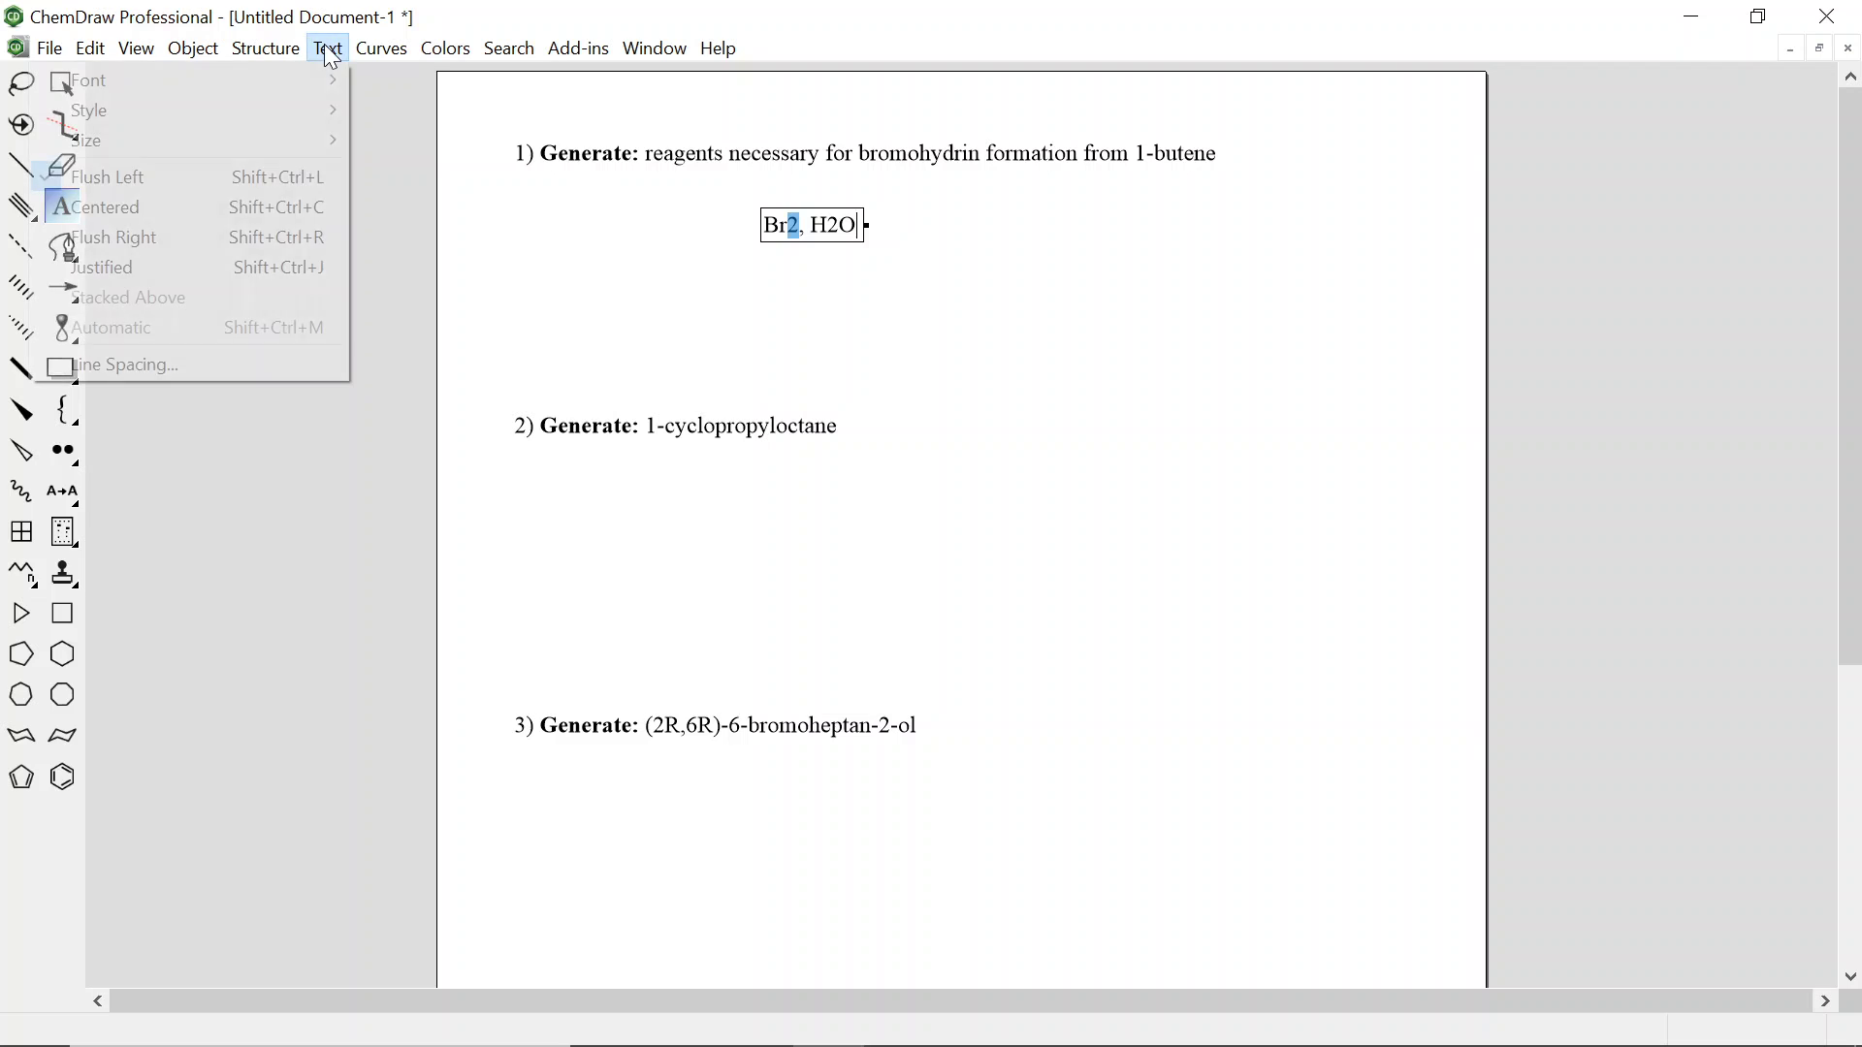
mouse_move(278, 124)
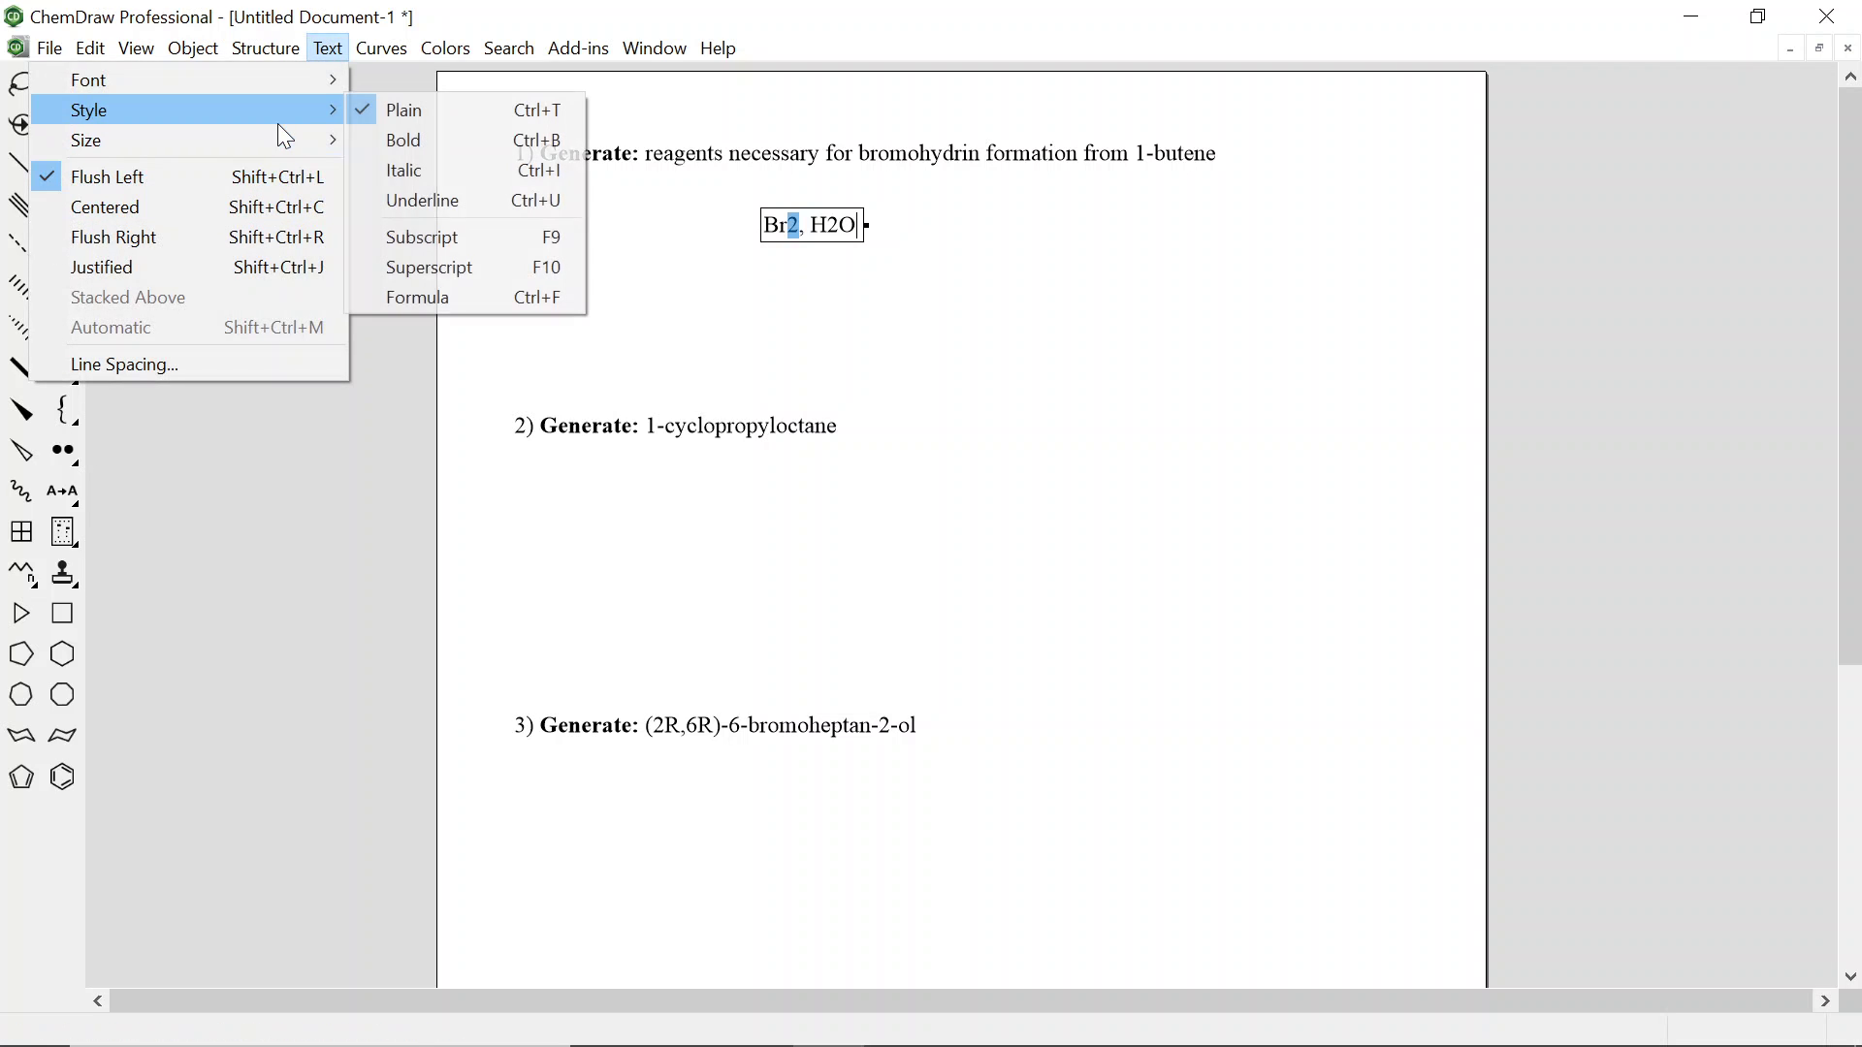
left_click(422, 240)
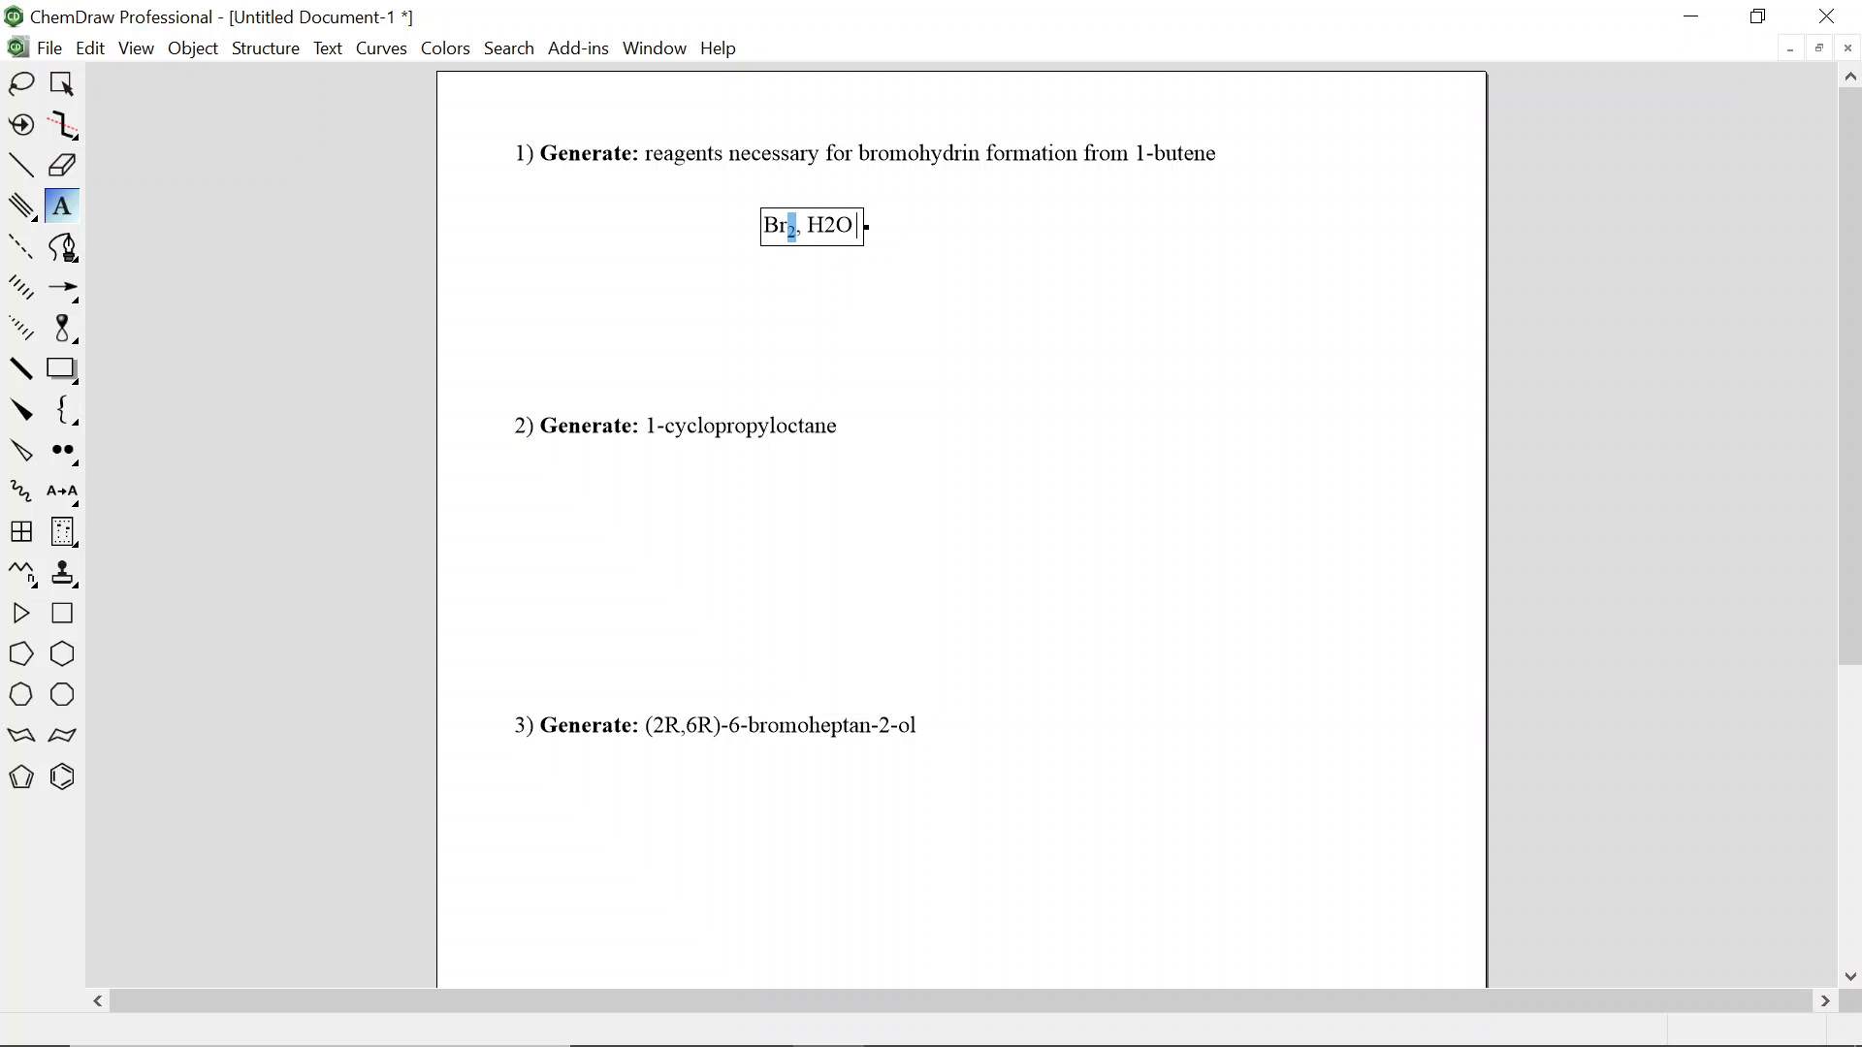
left_click_drag(824, 226, 836, 226)
left_click_drag(825, 226, 837, 226)
left_click(327, 49)
mouse_move(355, 117)
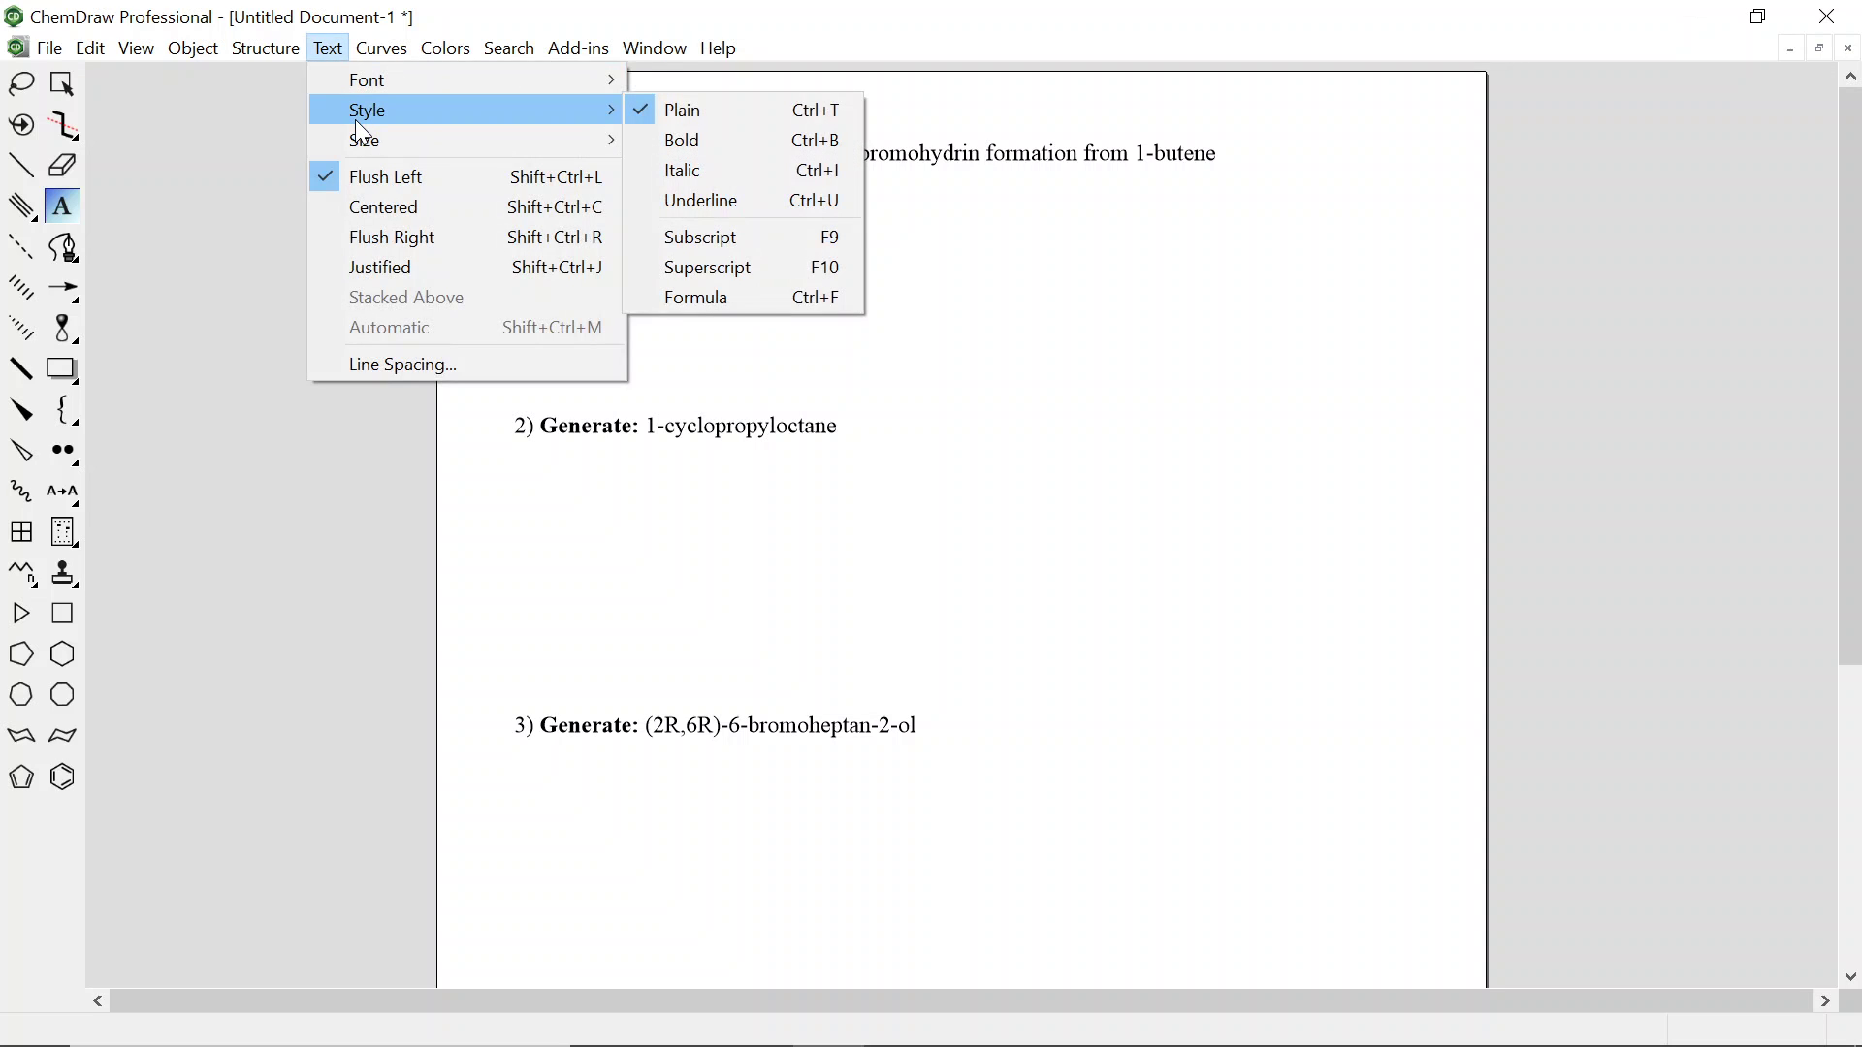
left_click(739, 239)
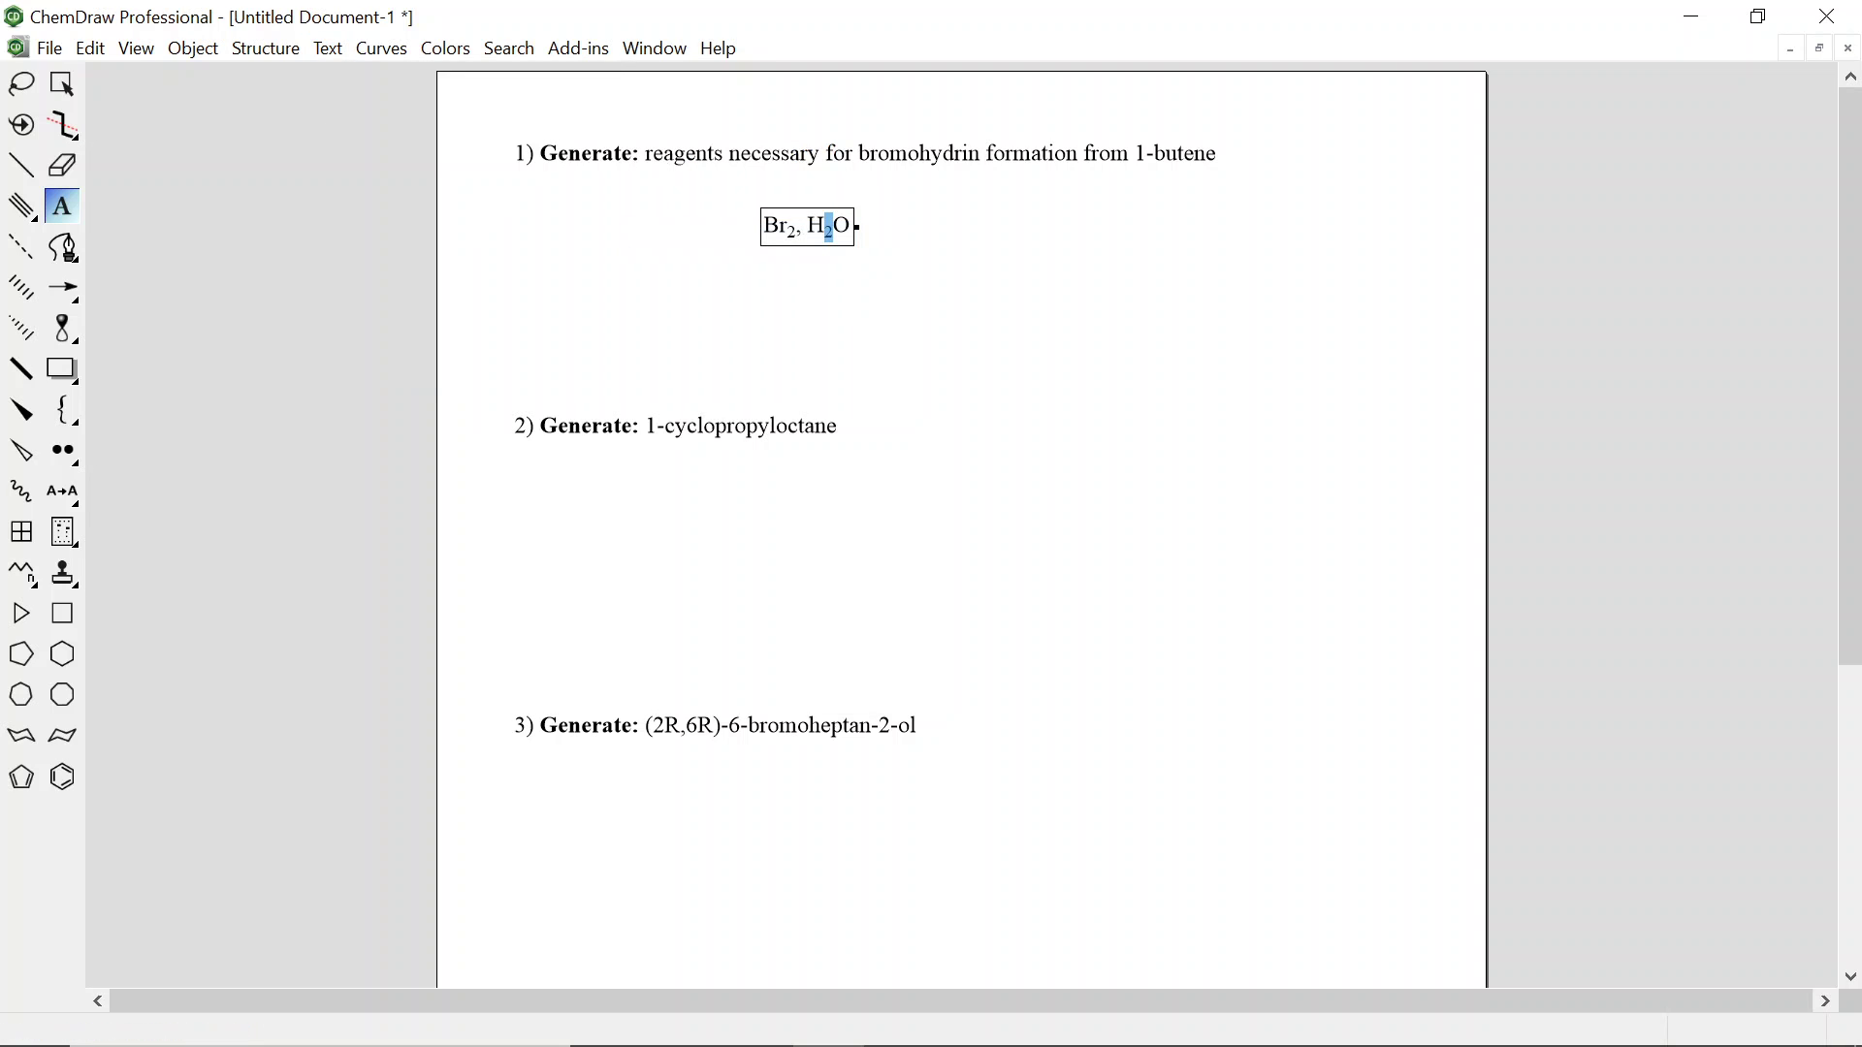
Add a second reagent label "Br2, H2O" beside the first, with both 2s set as subscripts
left_click(923, 222)
type("Br2")
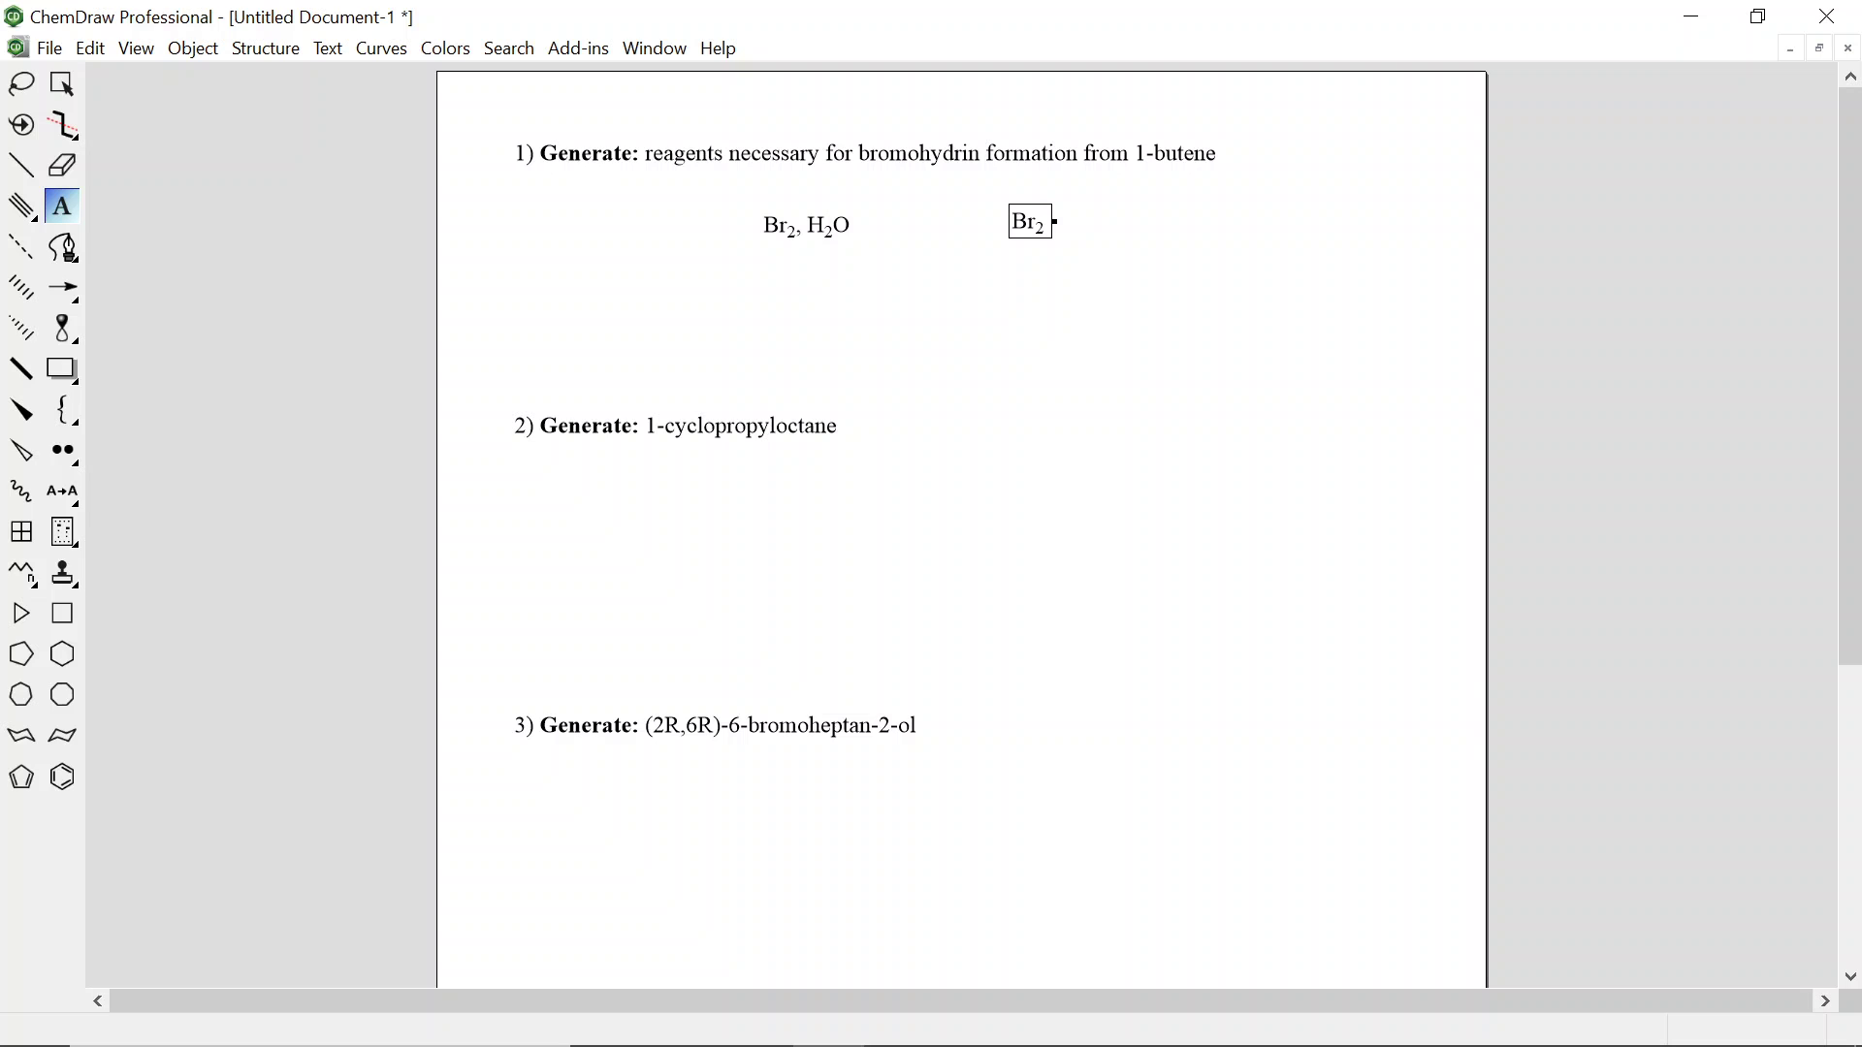
type(", H2O")
left_click(872, 286)
Switch to the Solid Bond tool for drawing the structure under question 2
left_click(698, 505)
left_click(26, 166)
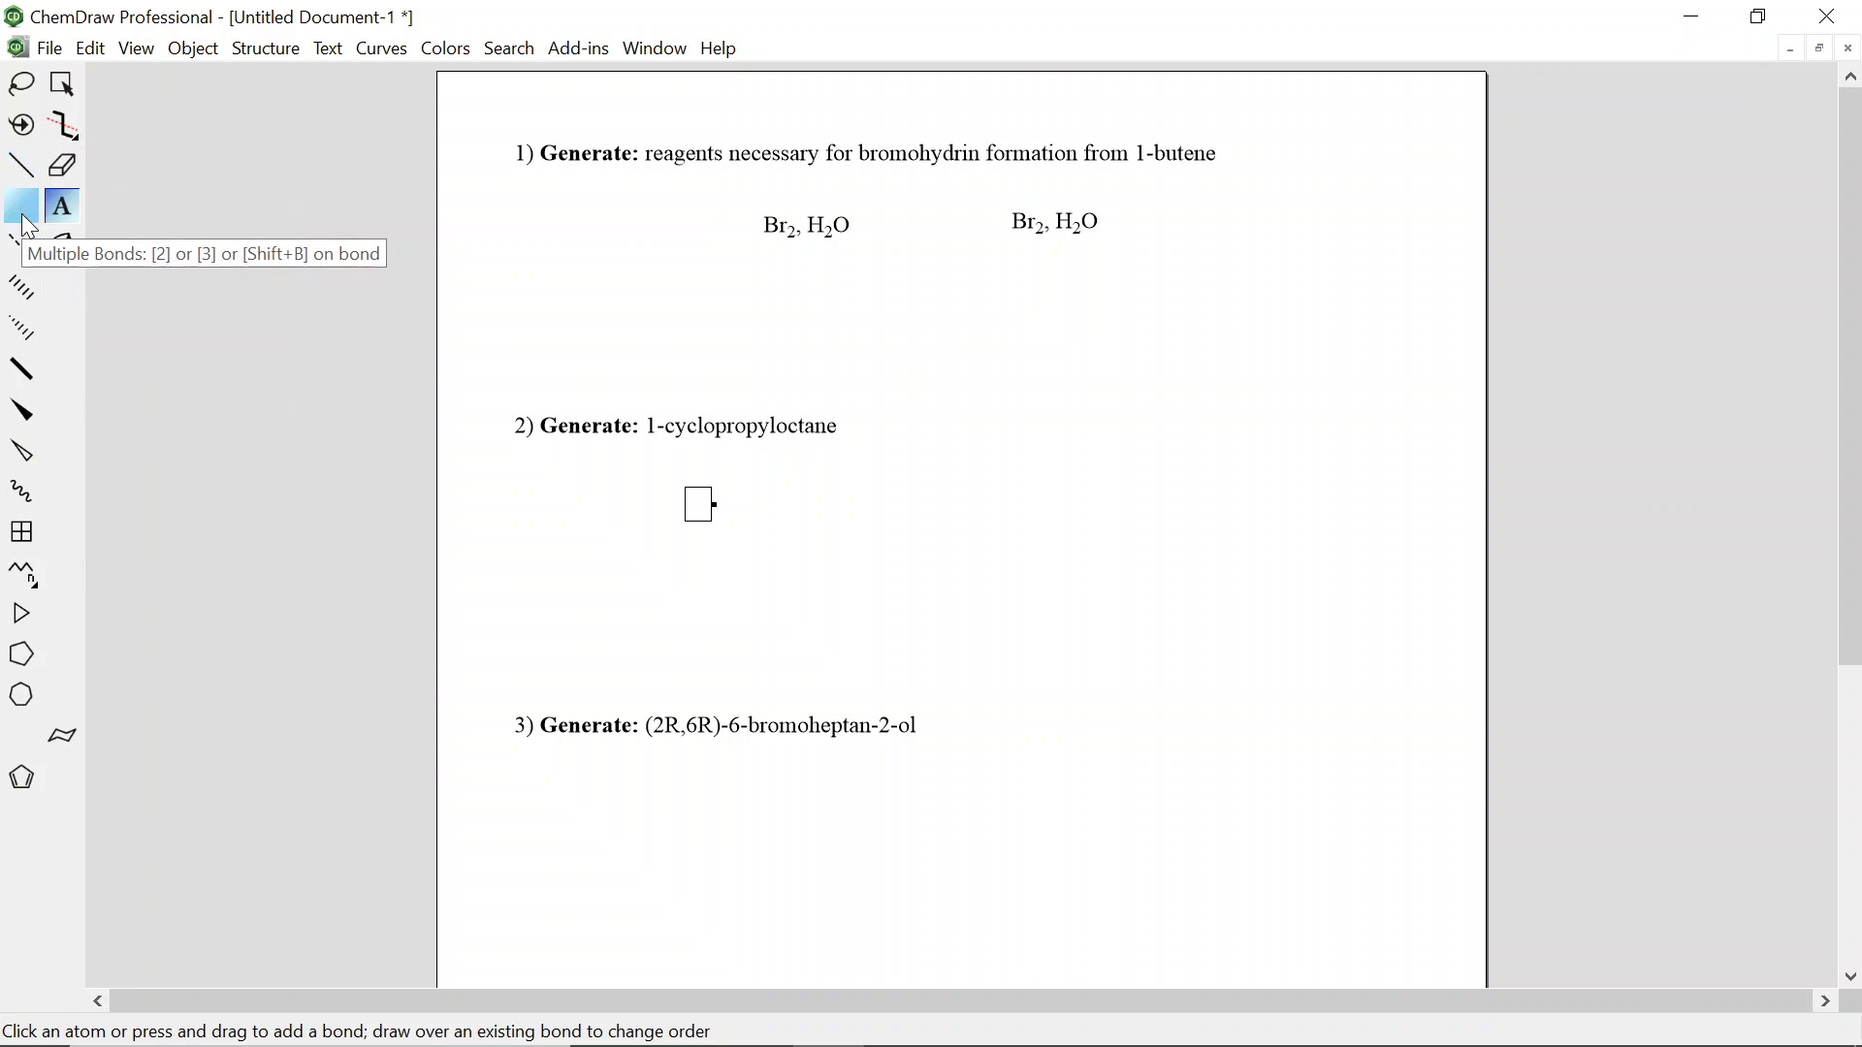
left_click(21, 214)
left_click_drag(29, 225, 183, 221)
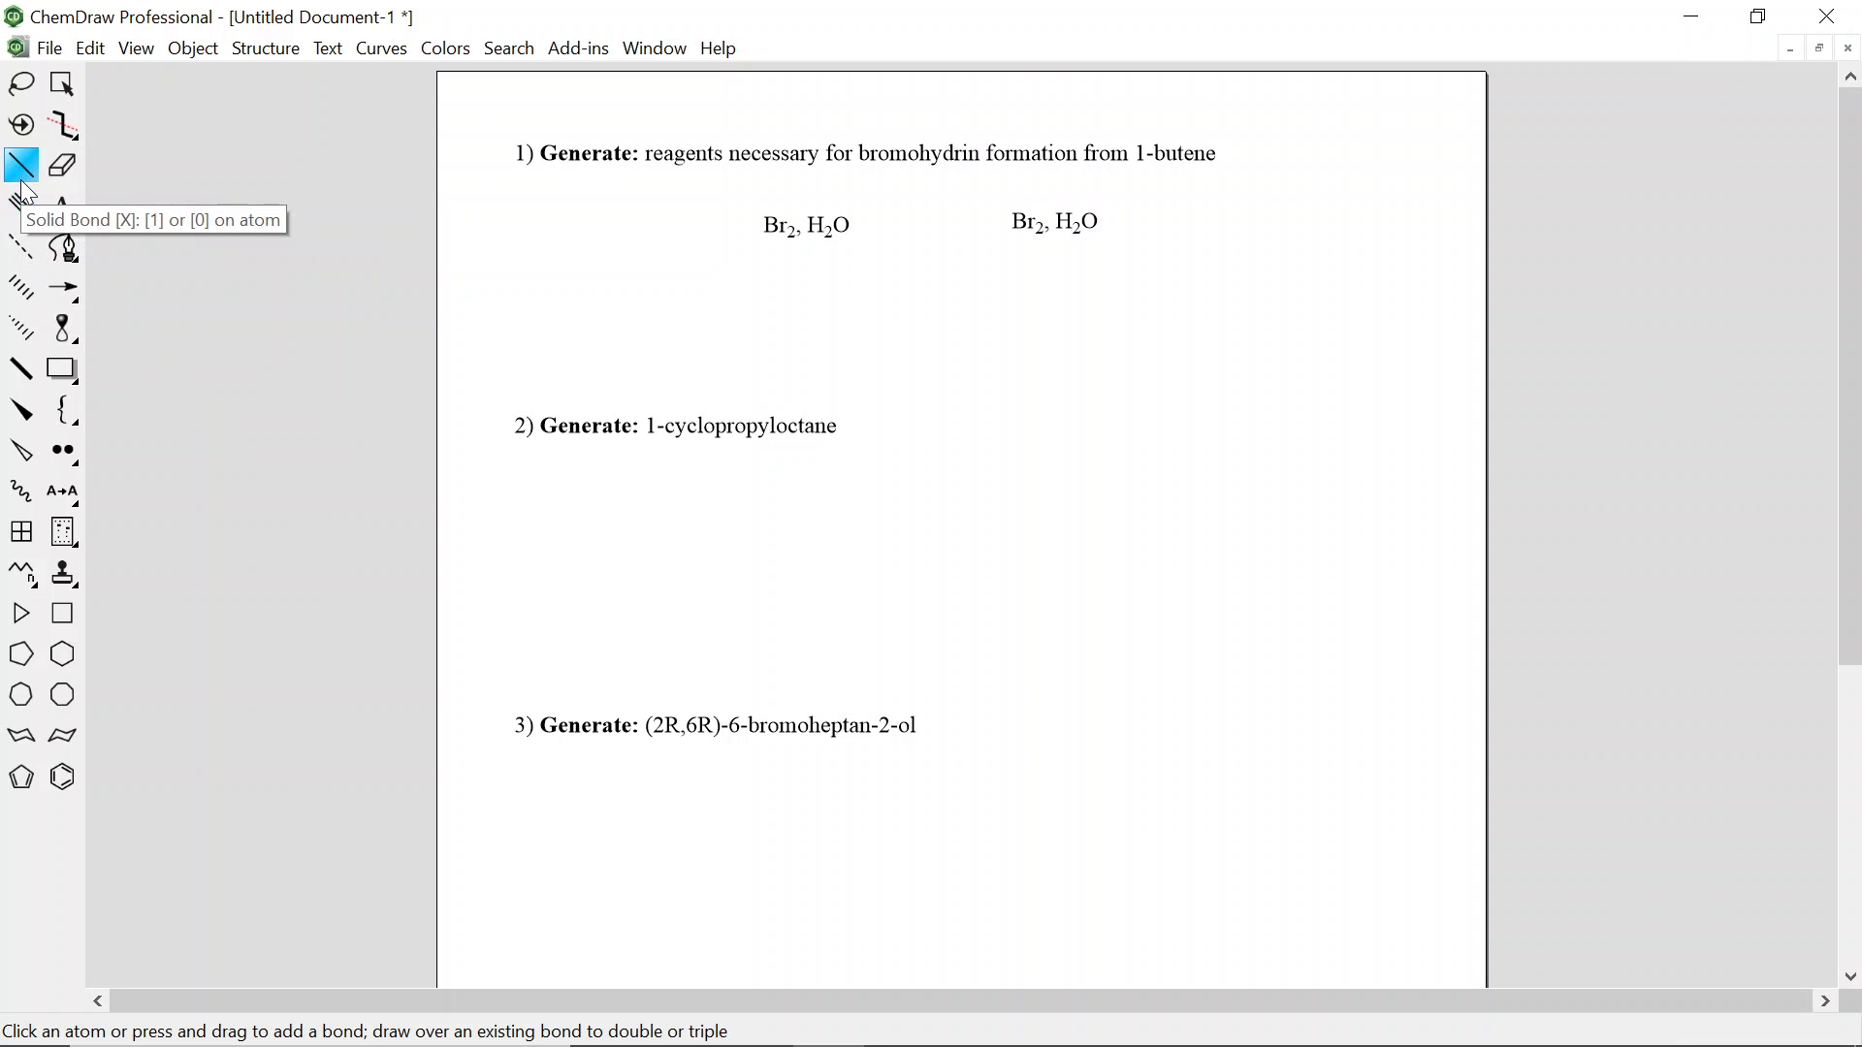
left_click(21, 179)
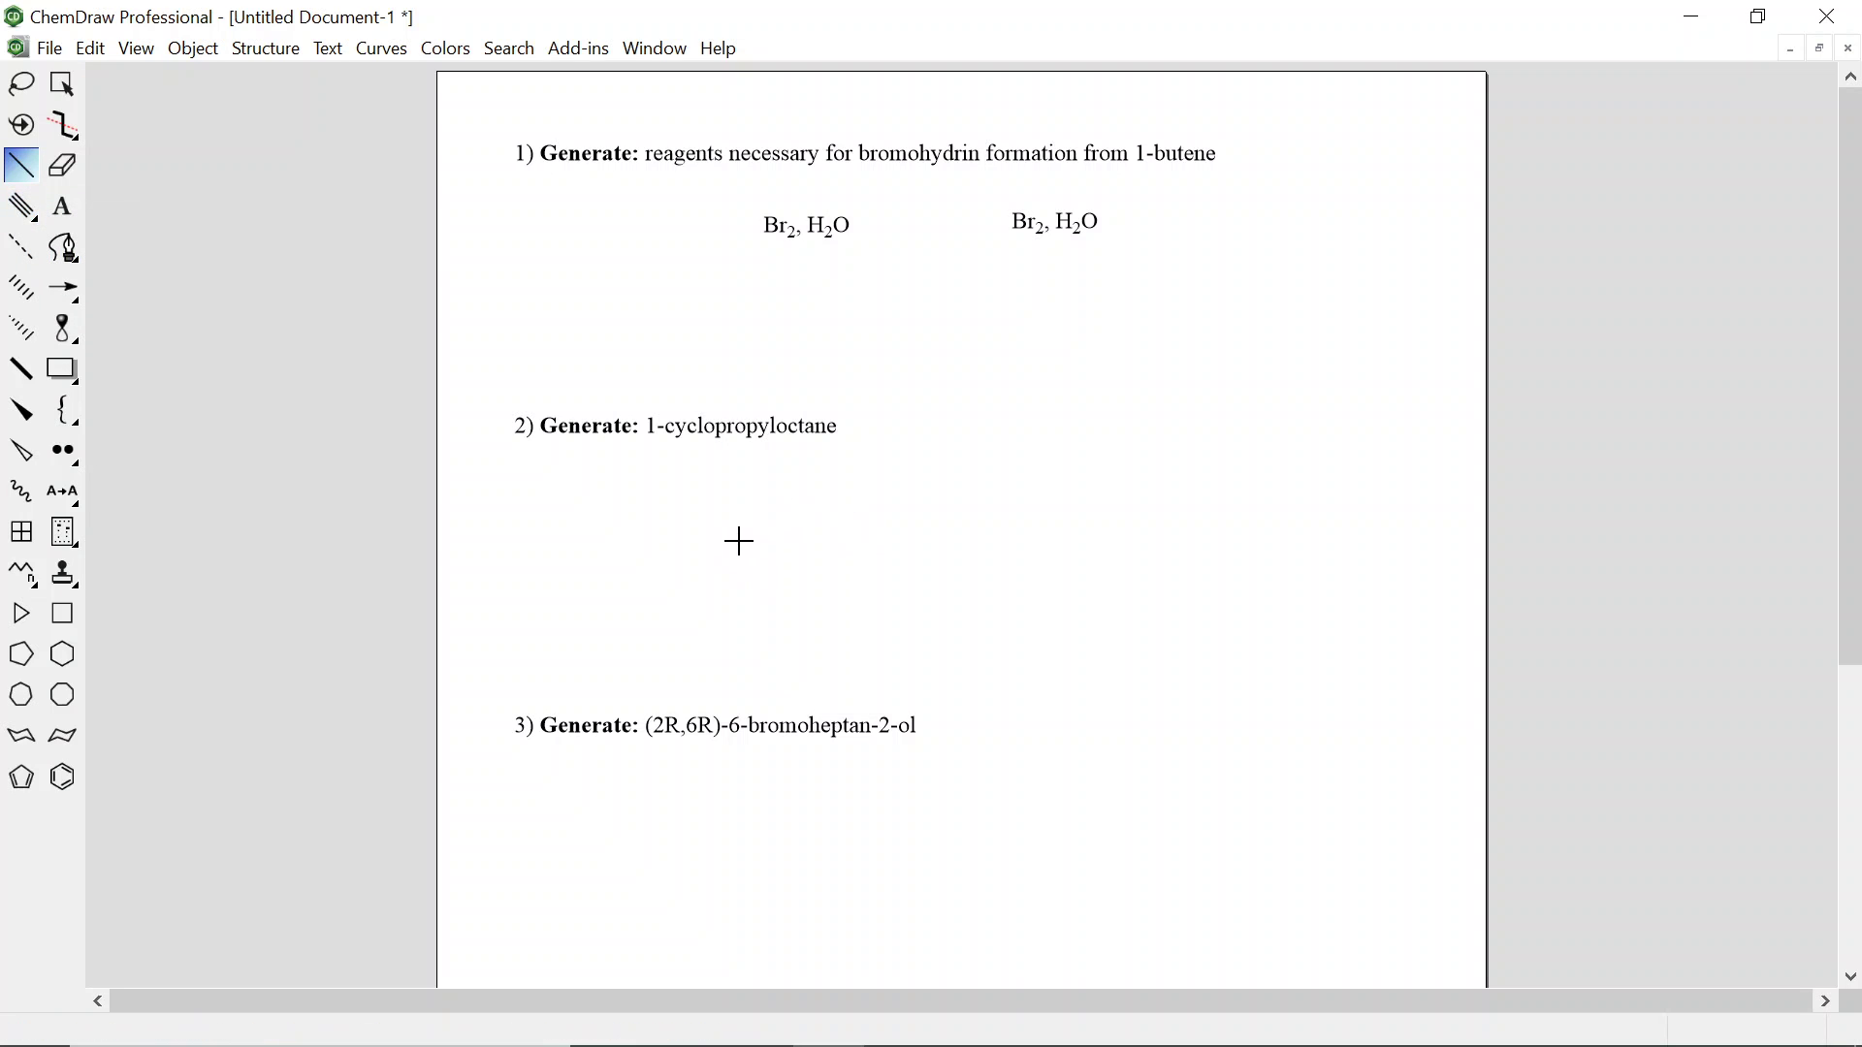
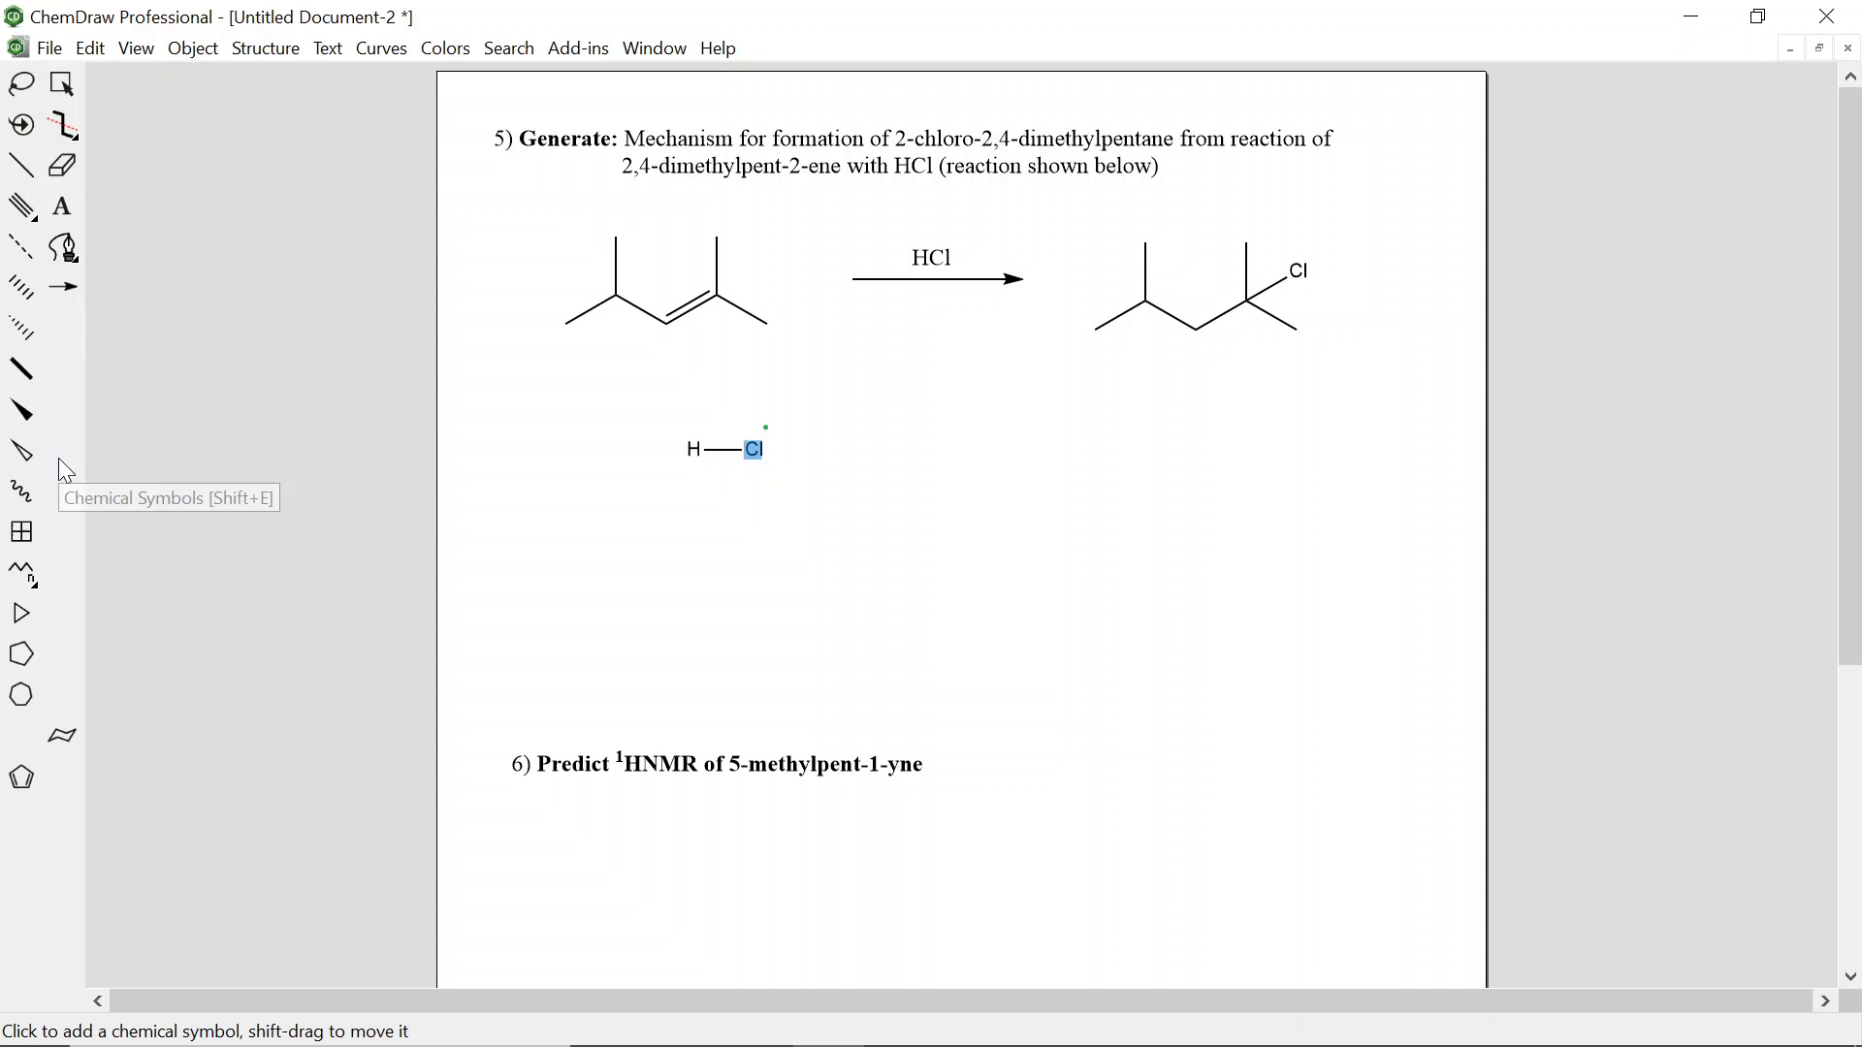
Add three lone pairs around the chlorine of the H–Cl molecule with the lone pair symbol
left_click(59, 460)
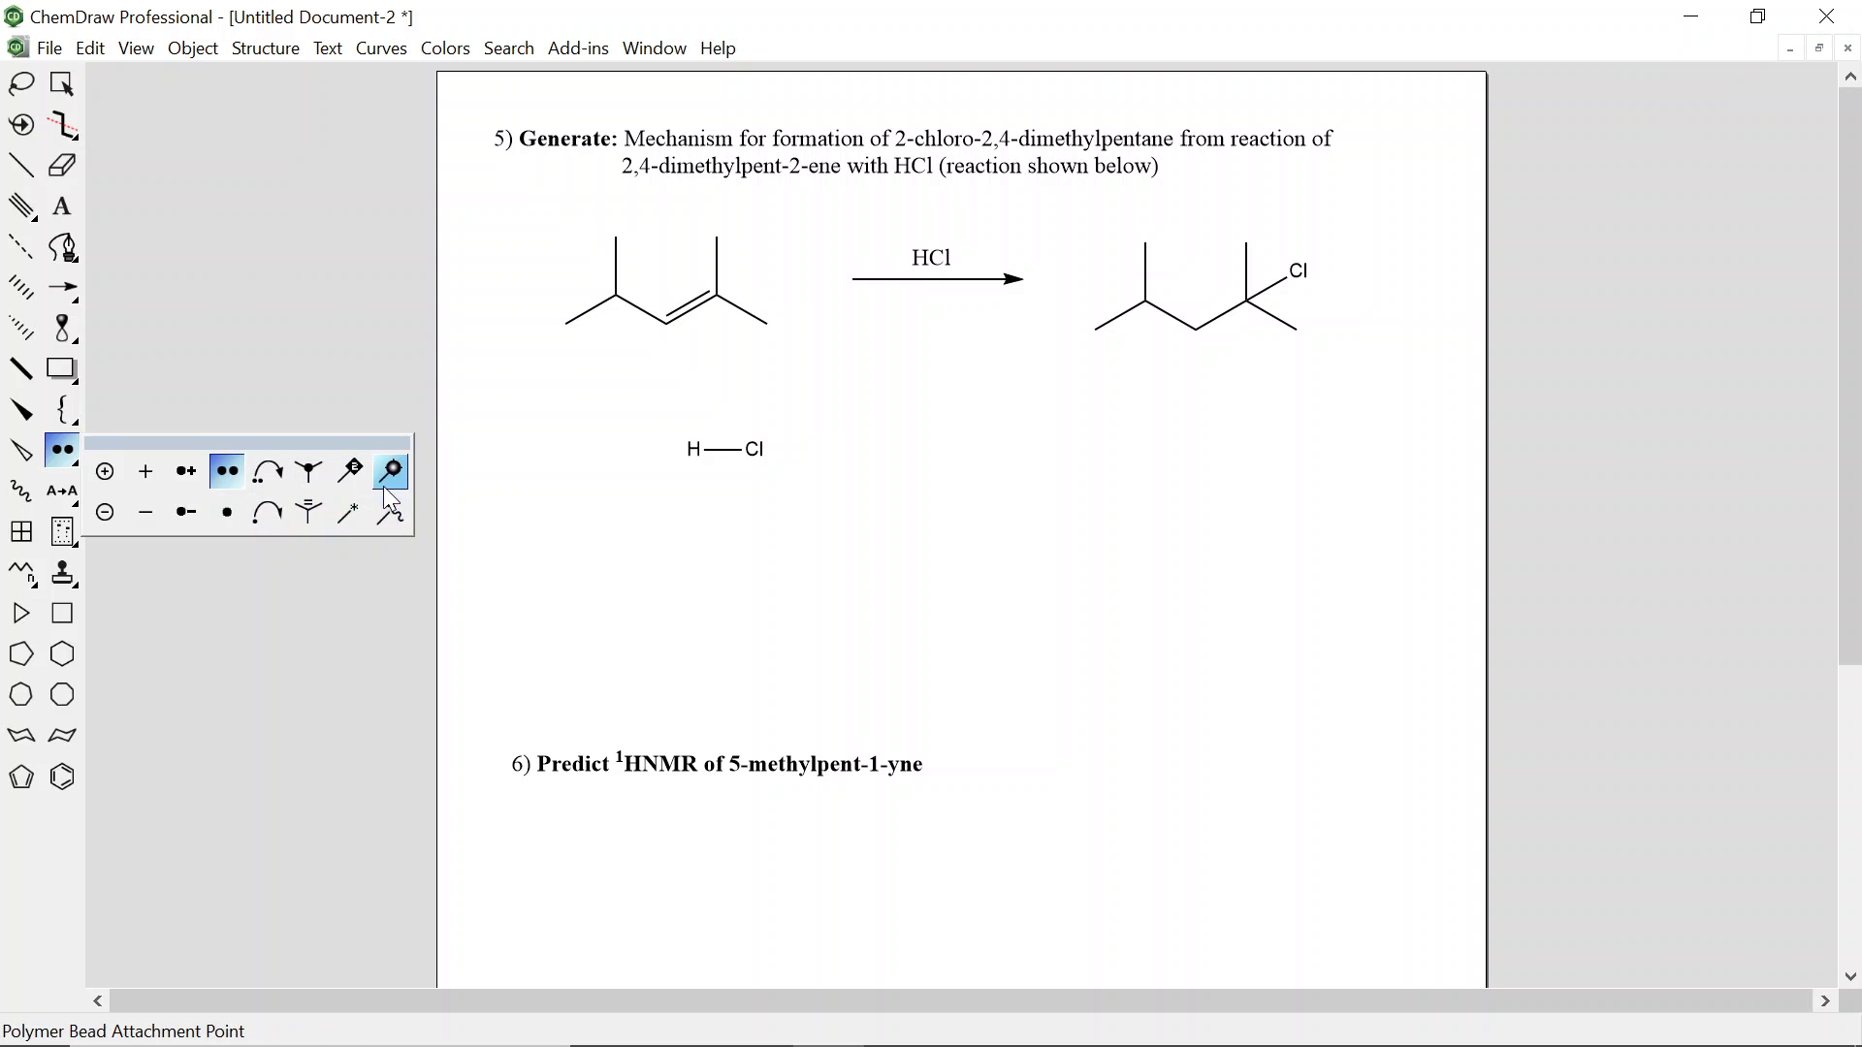
left_click(227, 471)
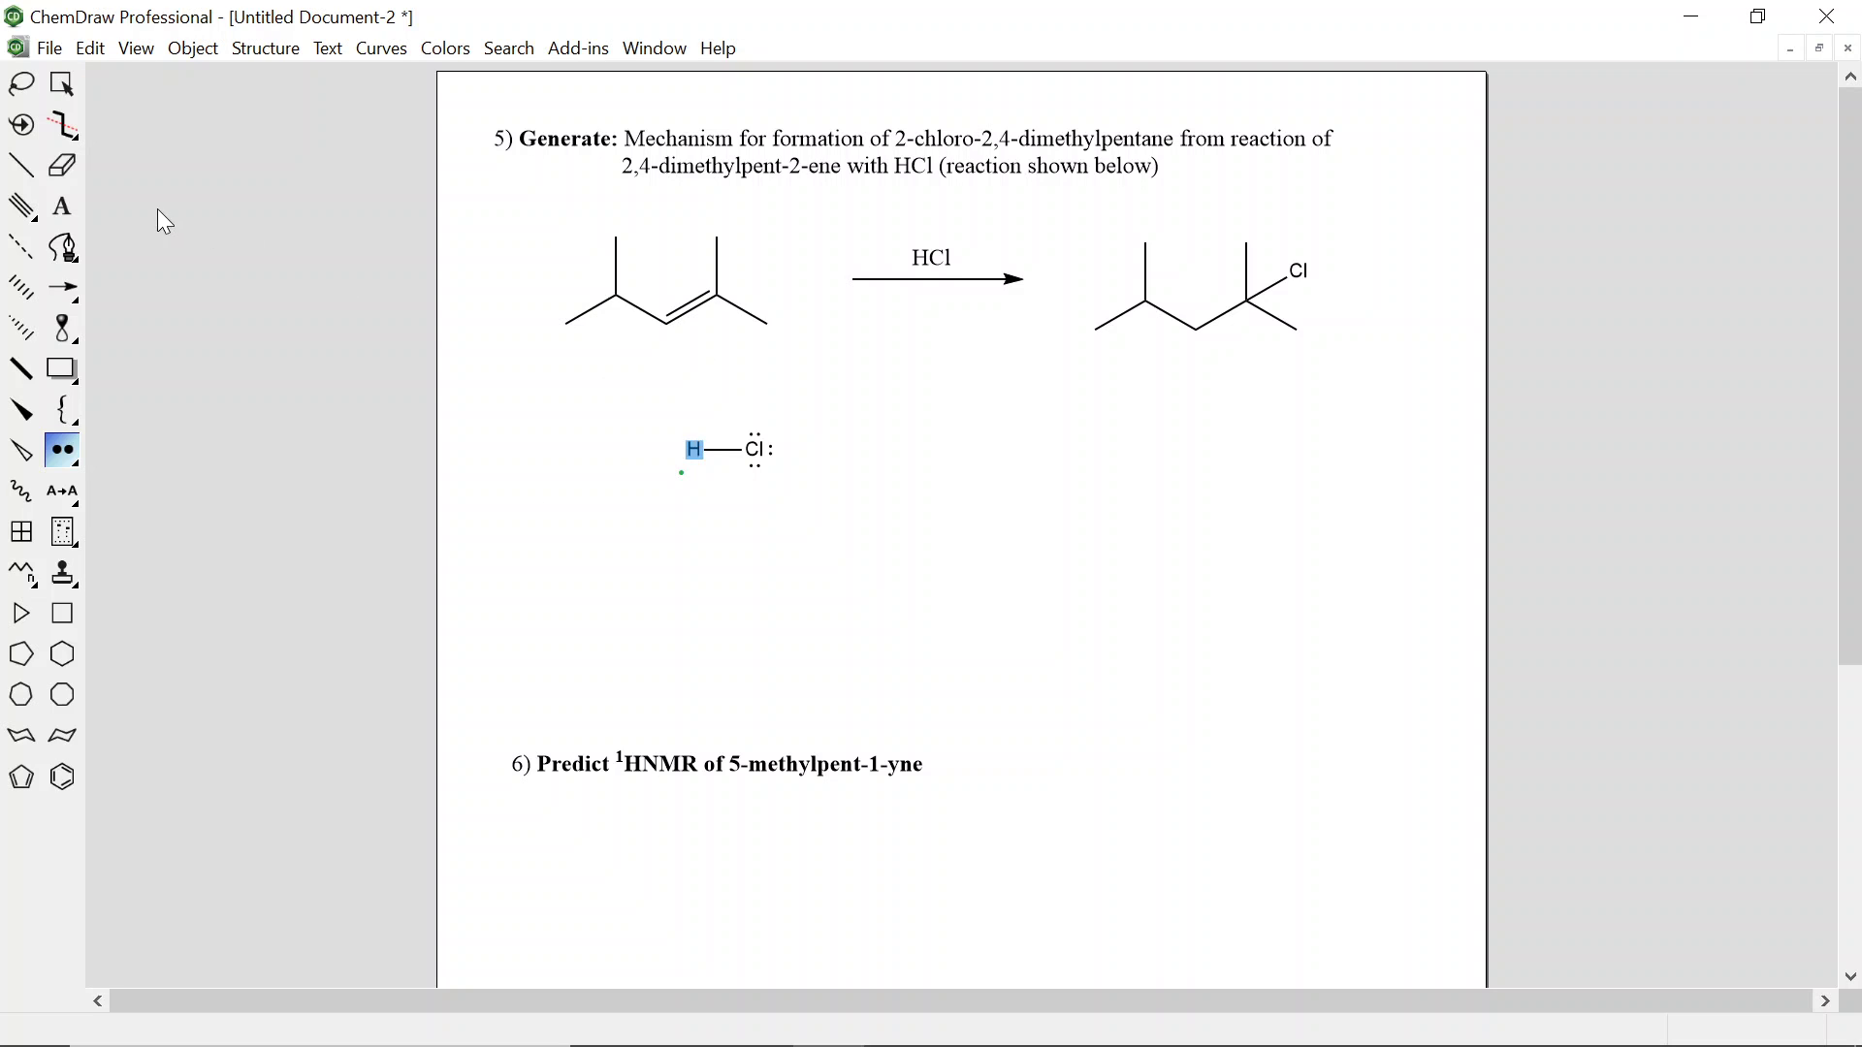
Draw a clockwise curved full-headed arrow from the alkene double bond to the hydrogen of H–Cl
left_click(66, 294)
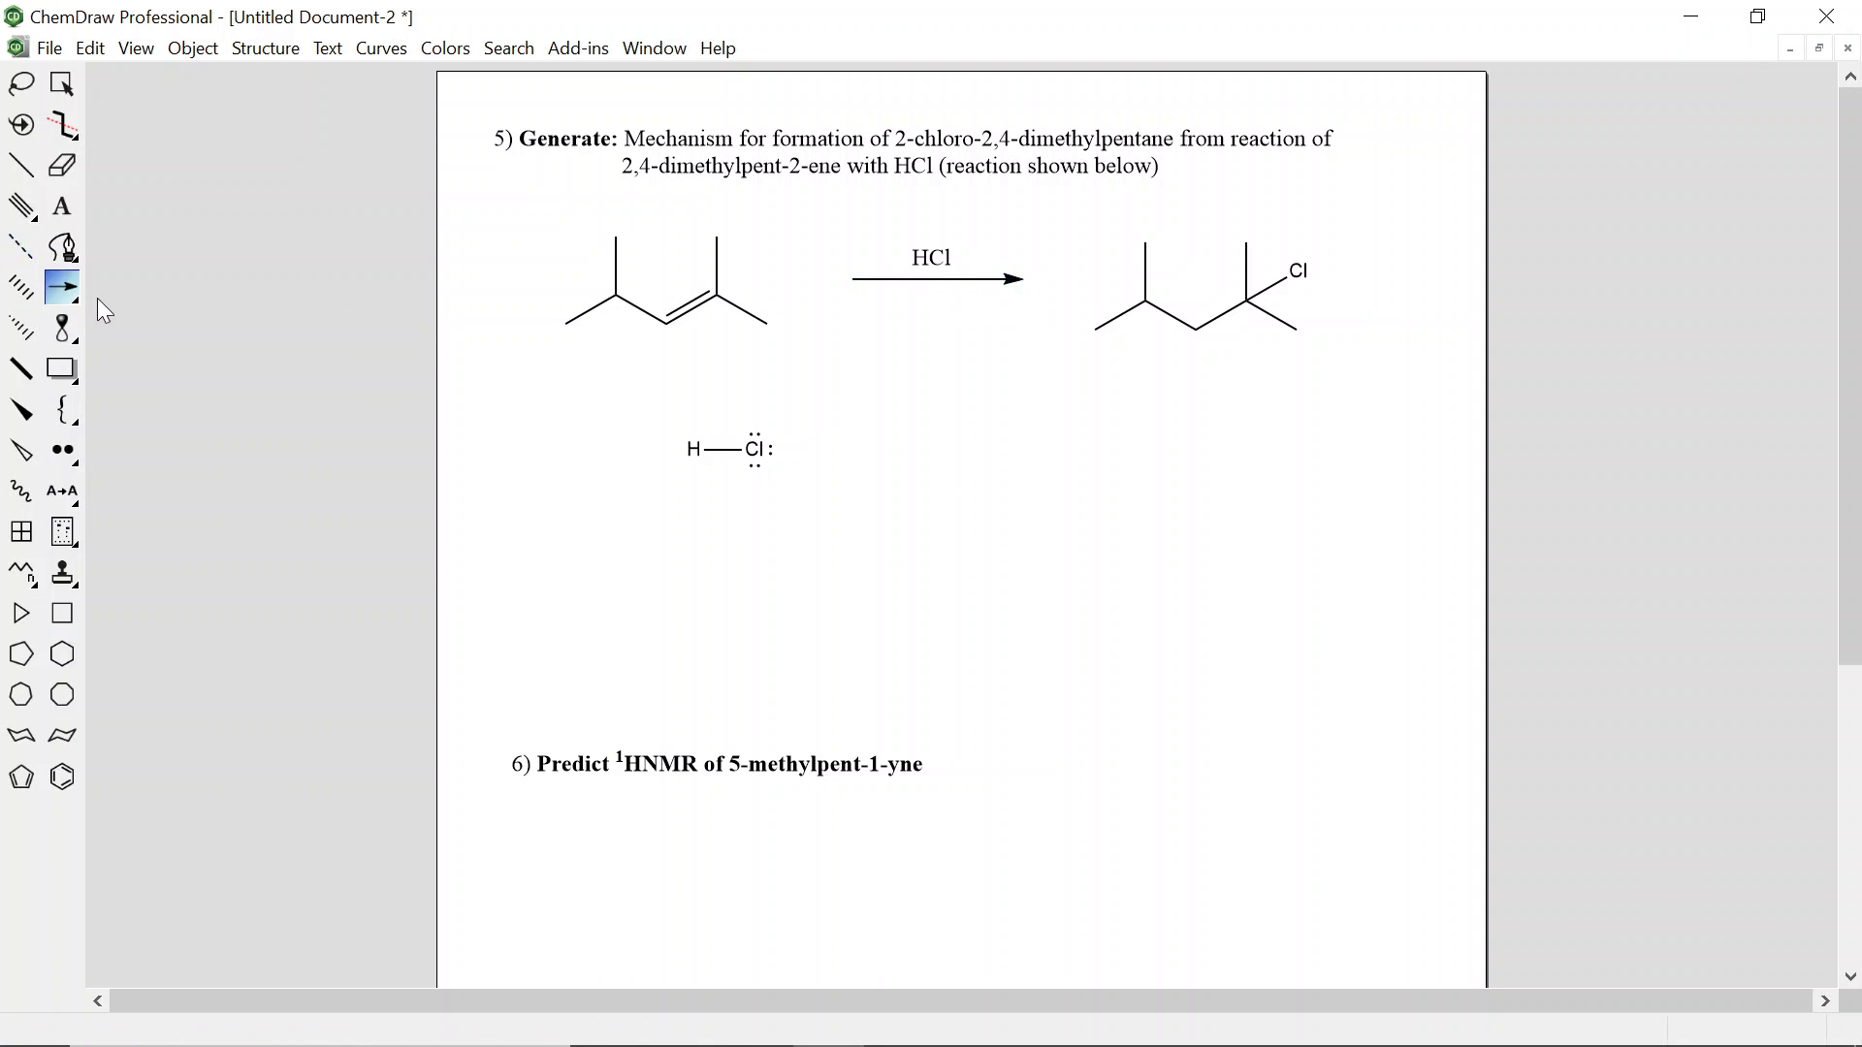
left_click(68, 289)
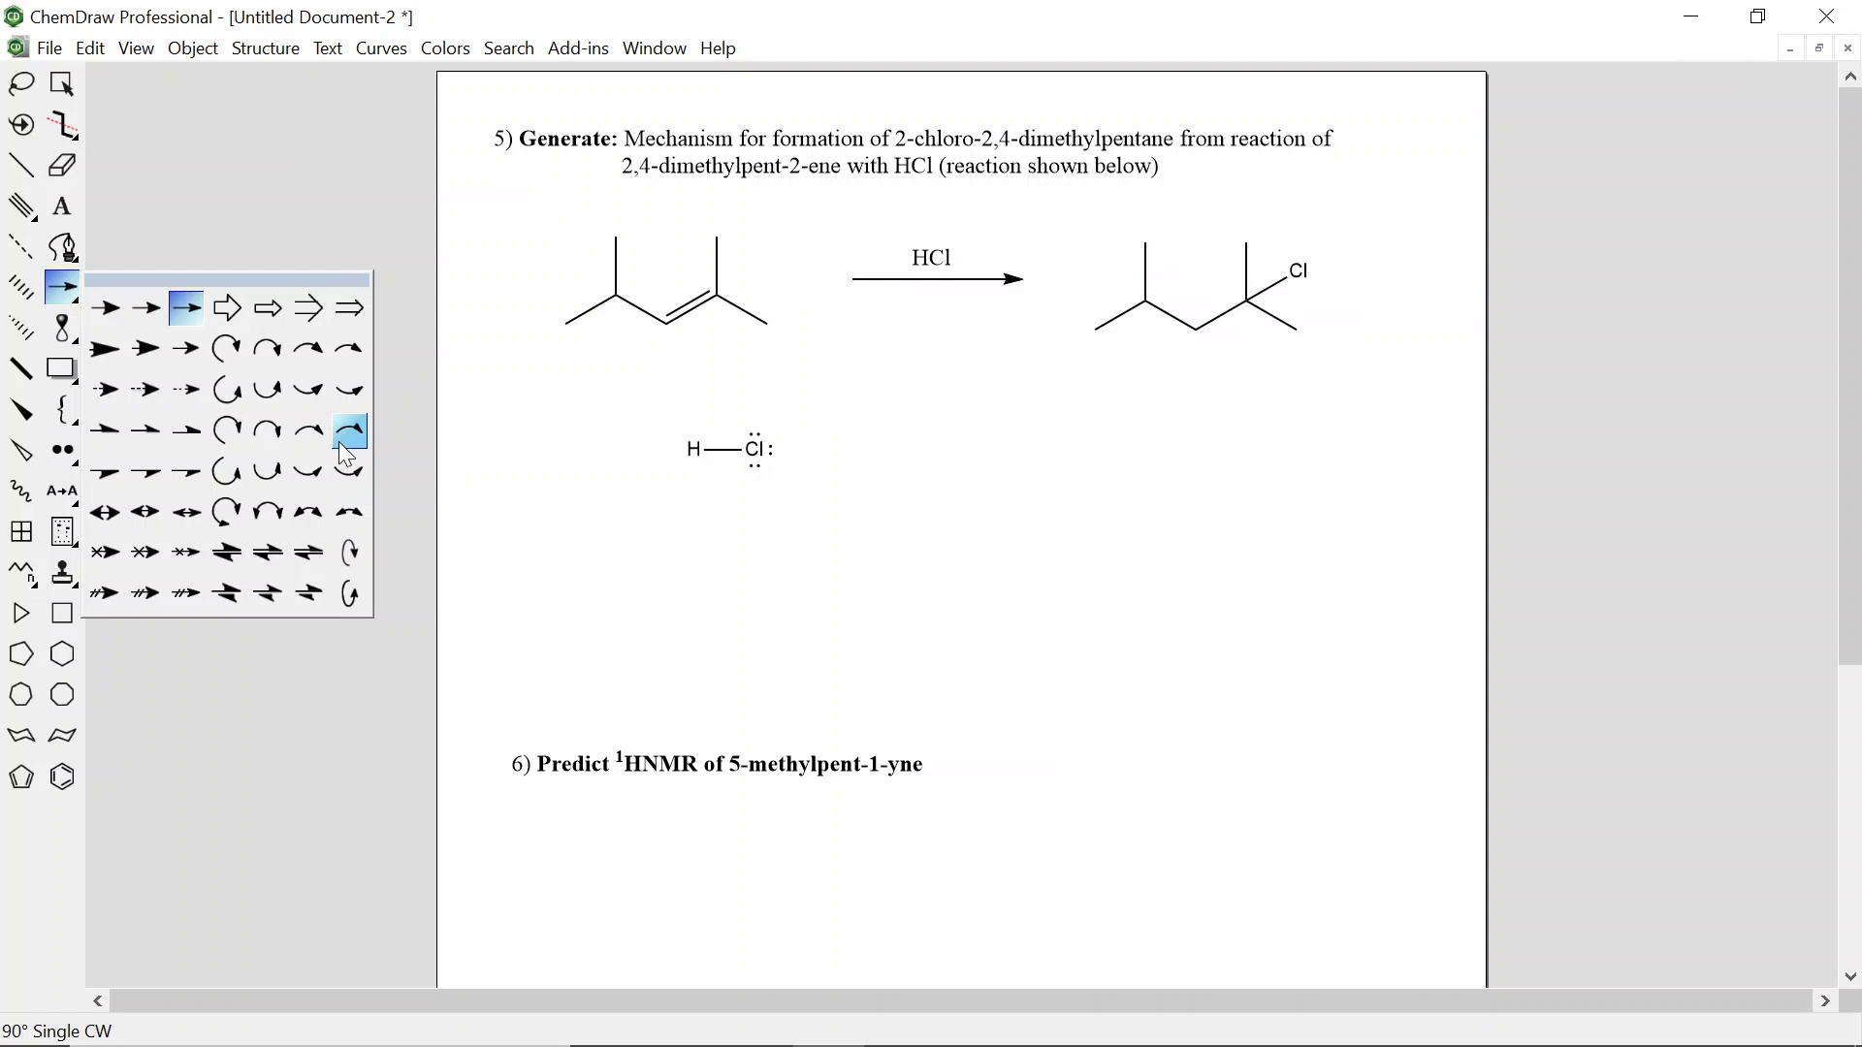
left_click(310, 351)
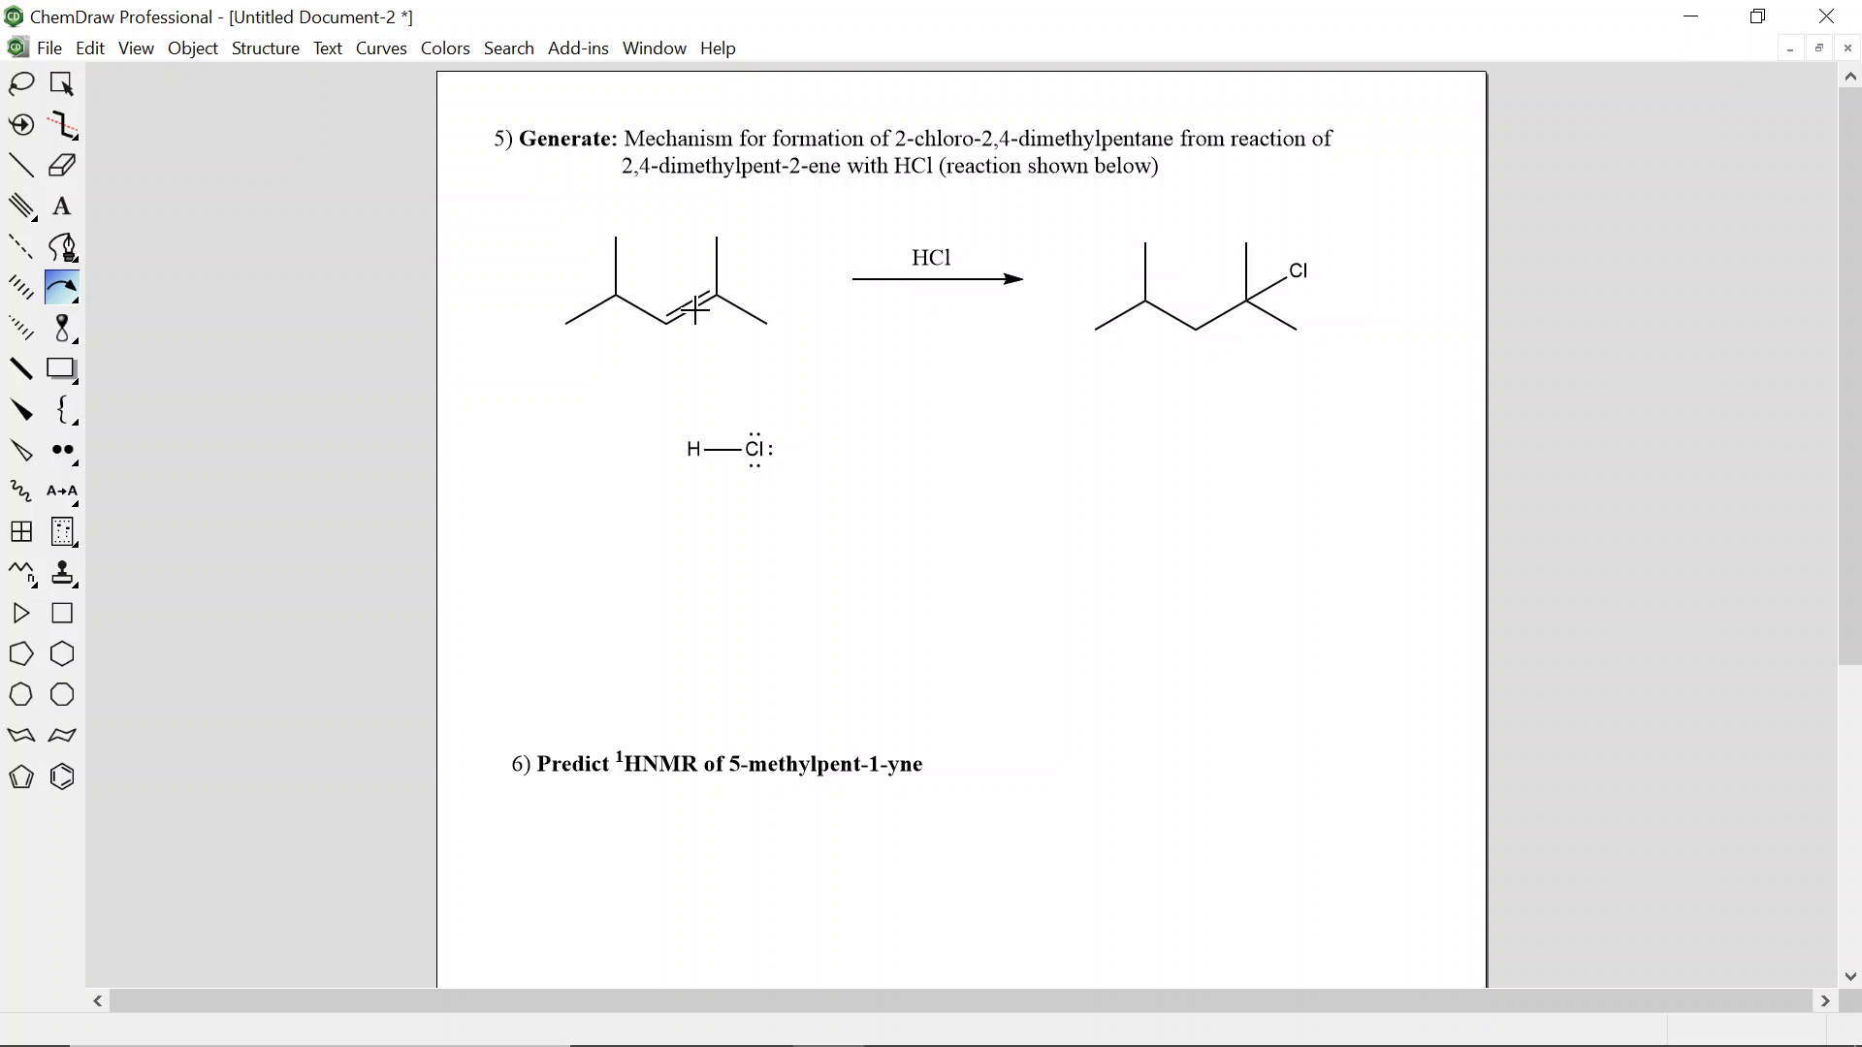
left_click_drag(694, 308, 708, 437)
Select the curved arrow, move it slightly to the right, and deselect it
left_click(29, 90)
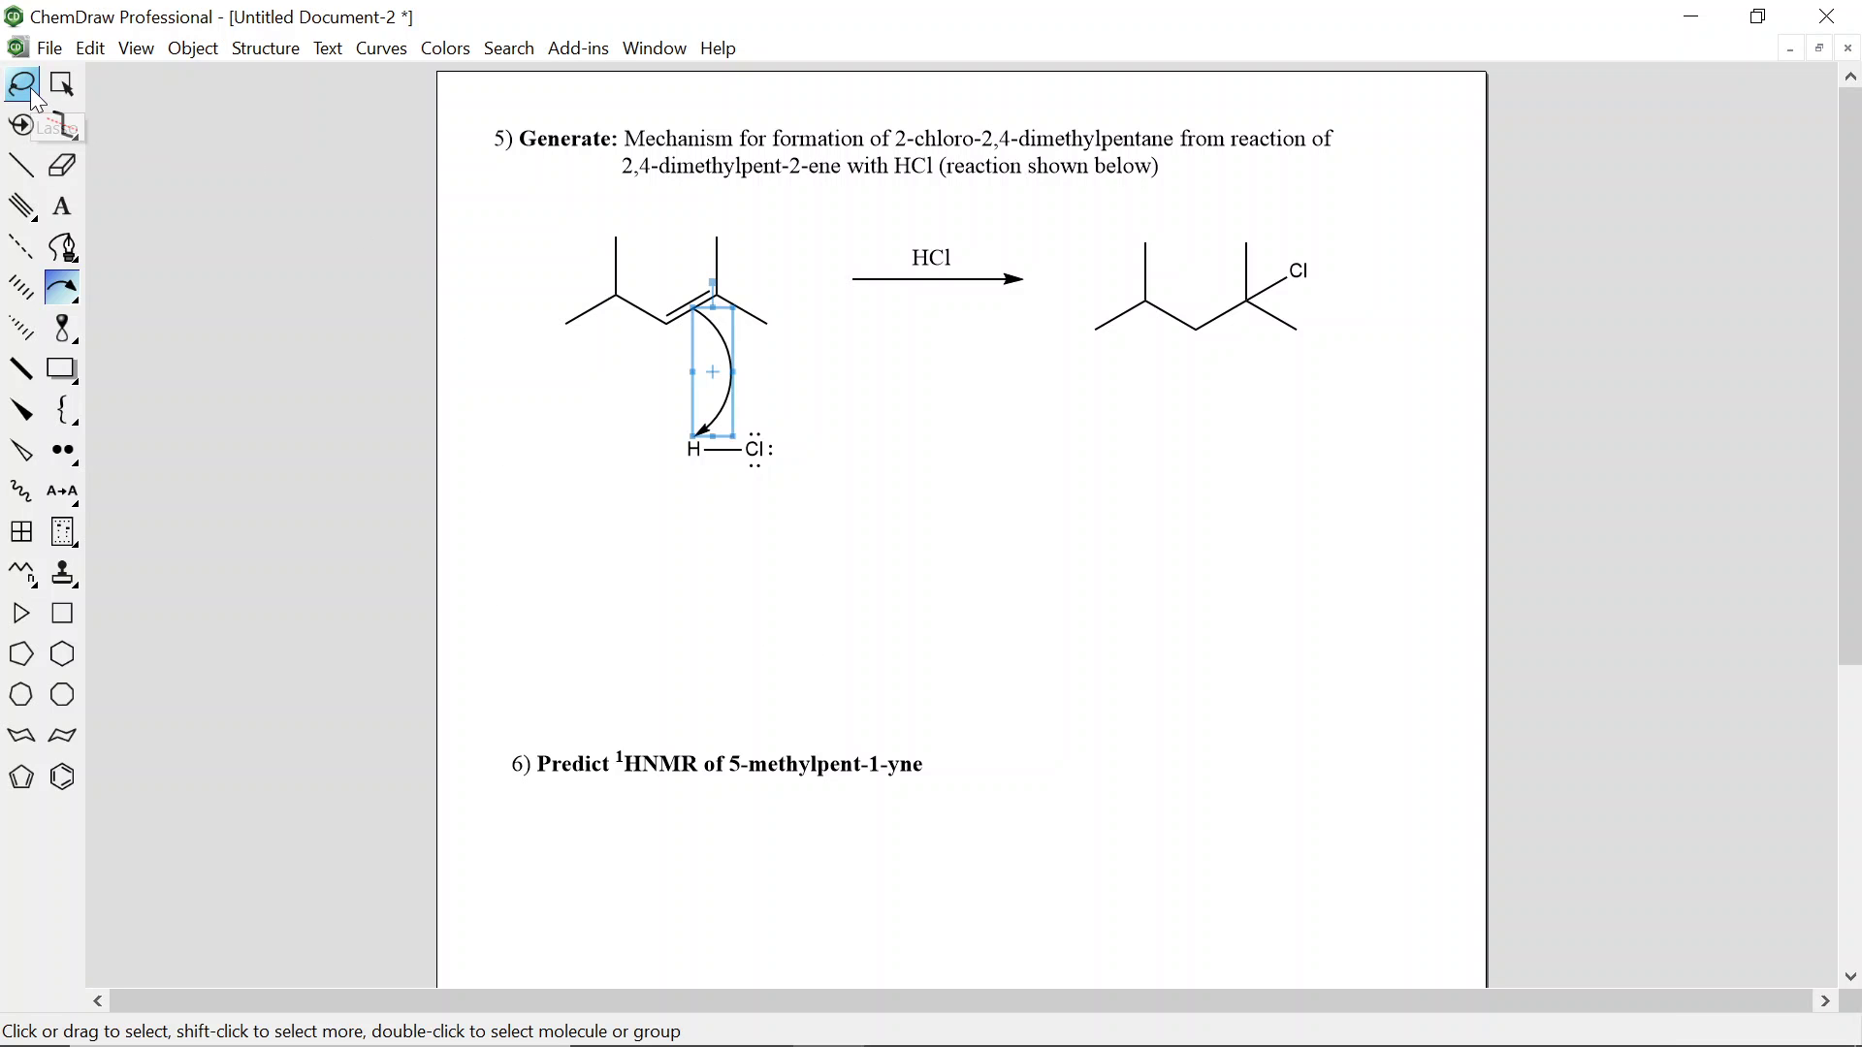
left_click(718, 367)
left_click_drag(718, 366, 719, 364)
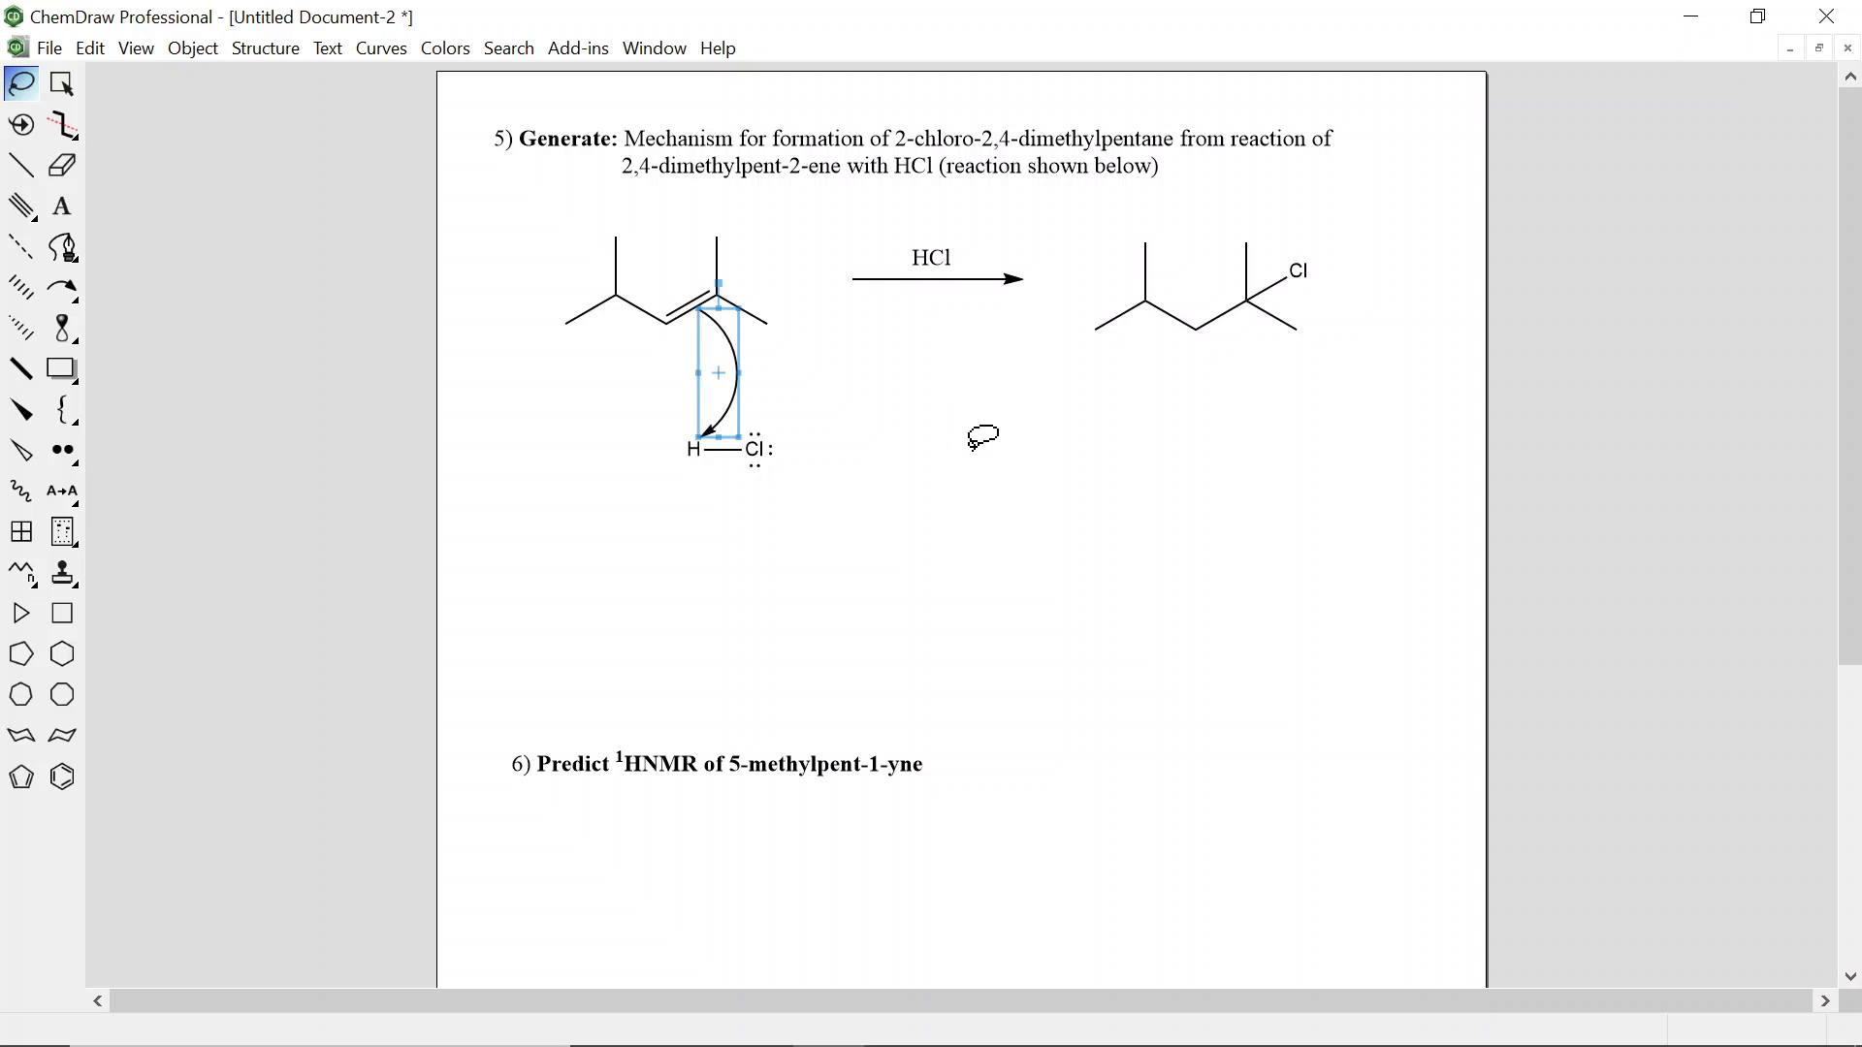
left_click(982, 438)
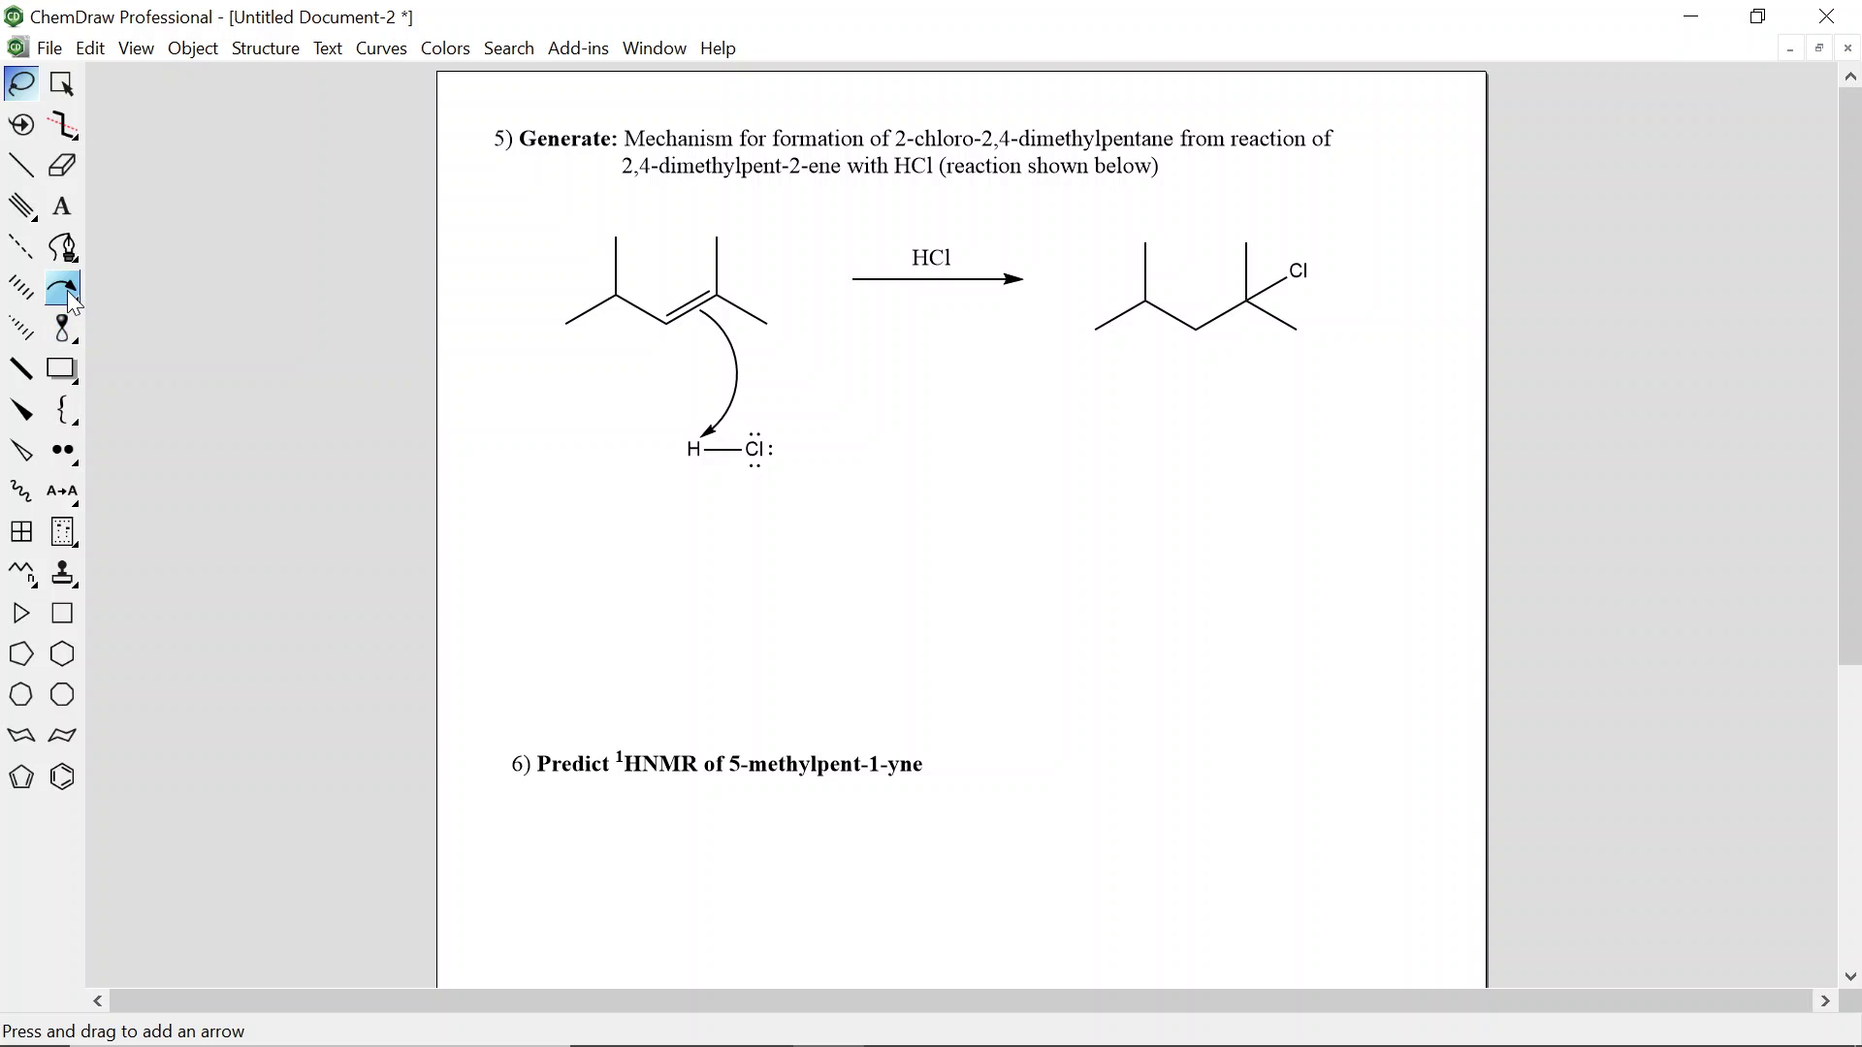
Draw a counterclockwise curved full-headed arrow beneath the H–Cl molecule, from the middle of its bond to the chlorine
left_click_drag(67, 289, 317, 393)
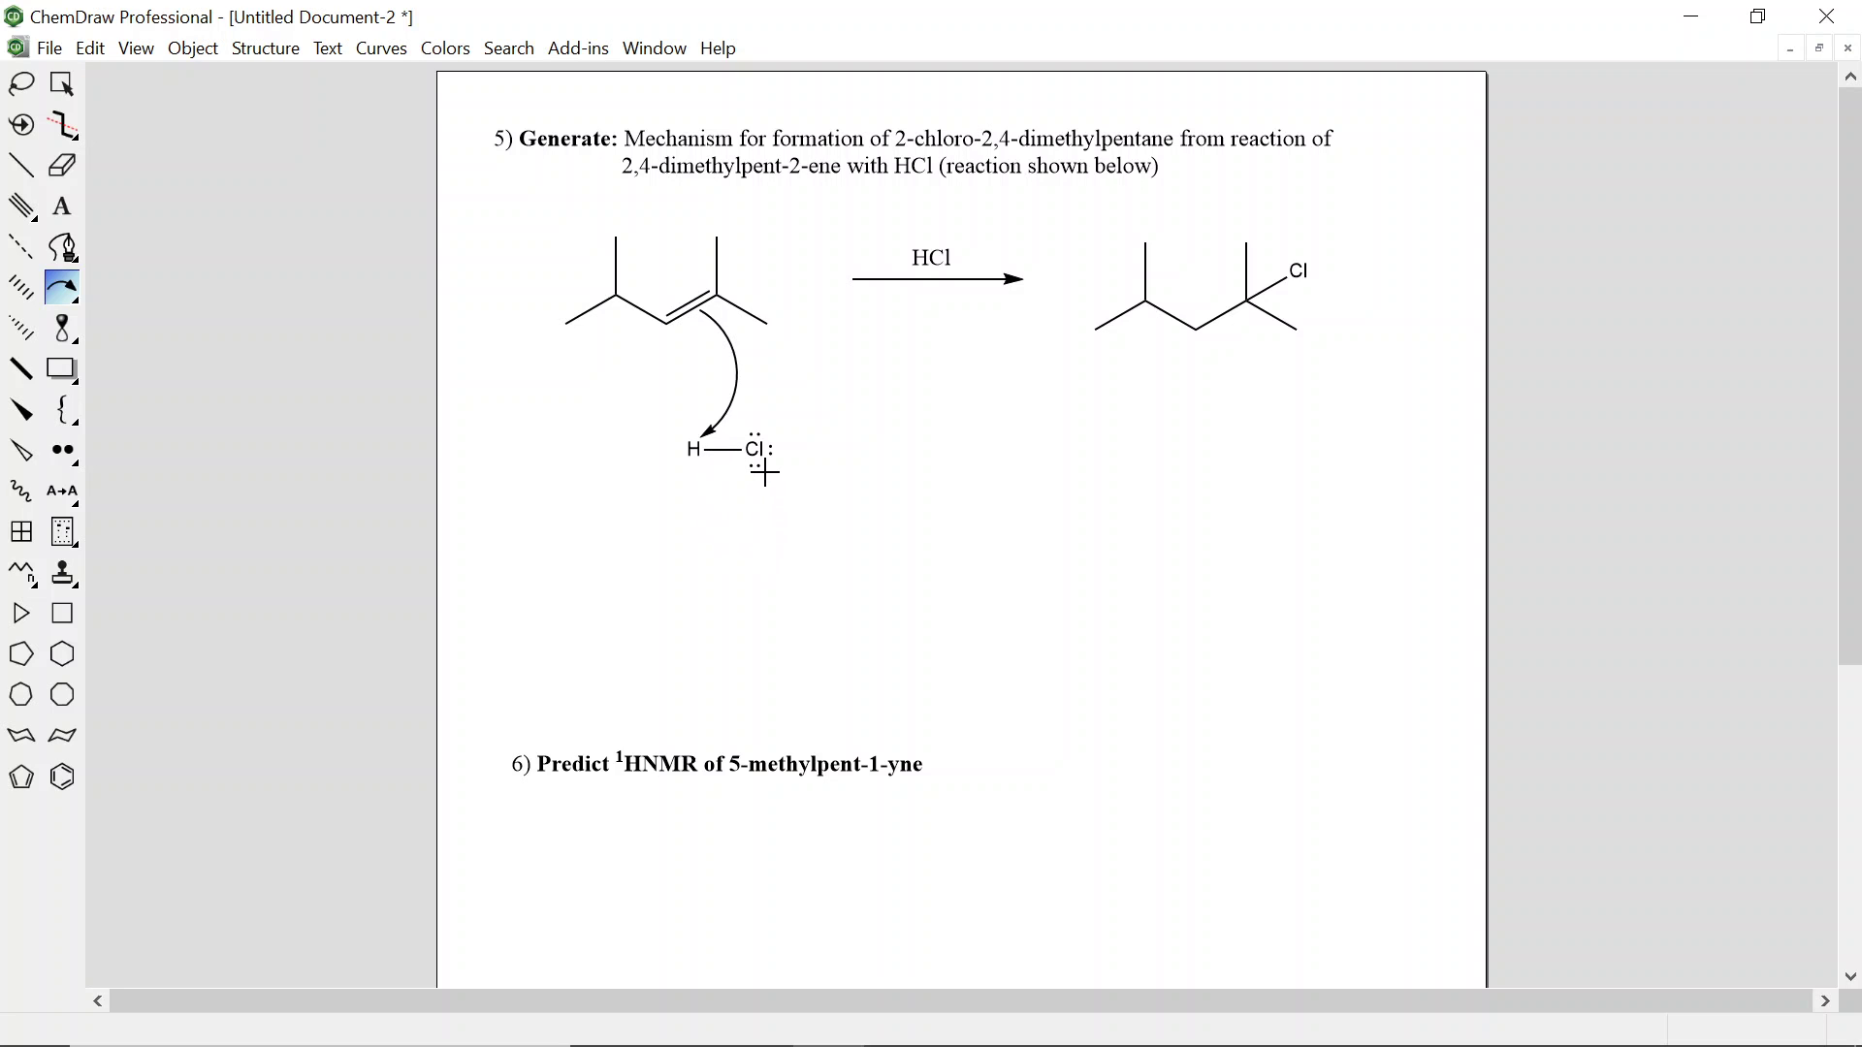
left_click(61, 294)
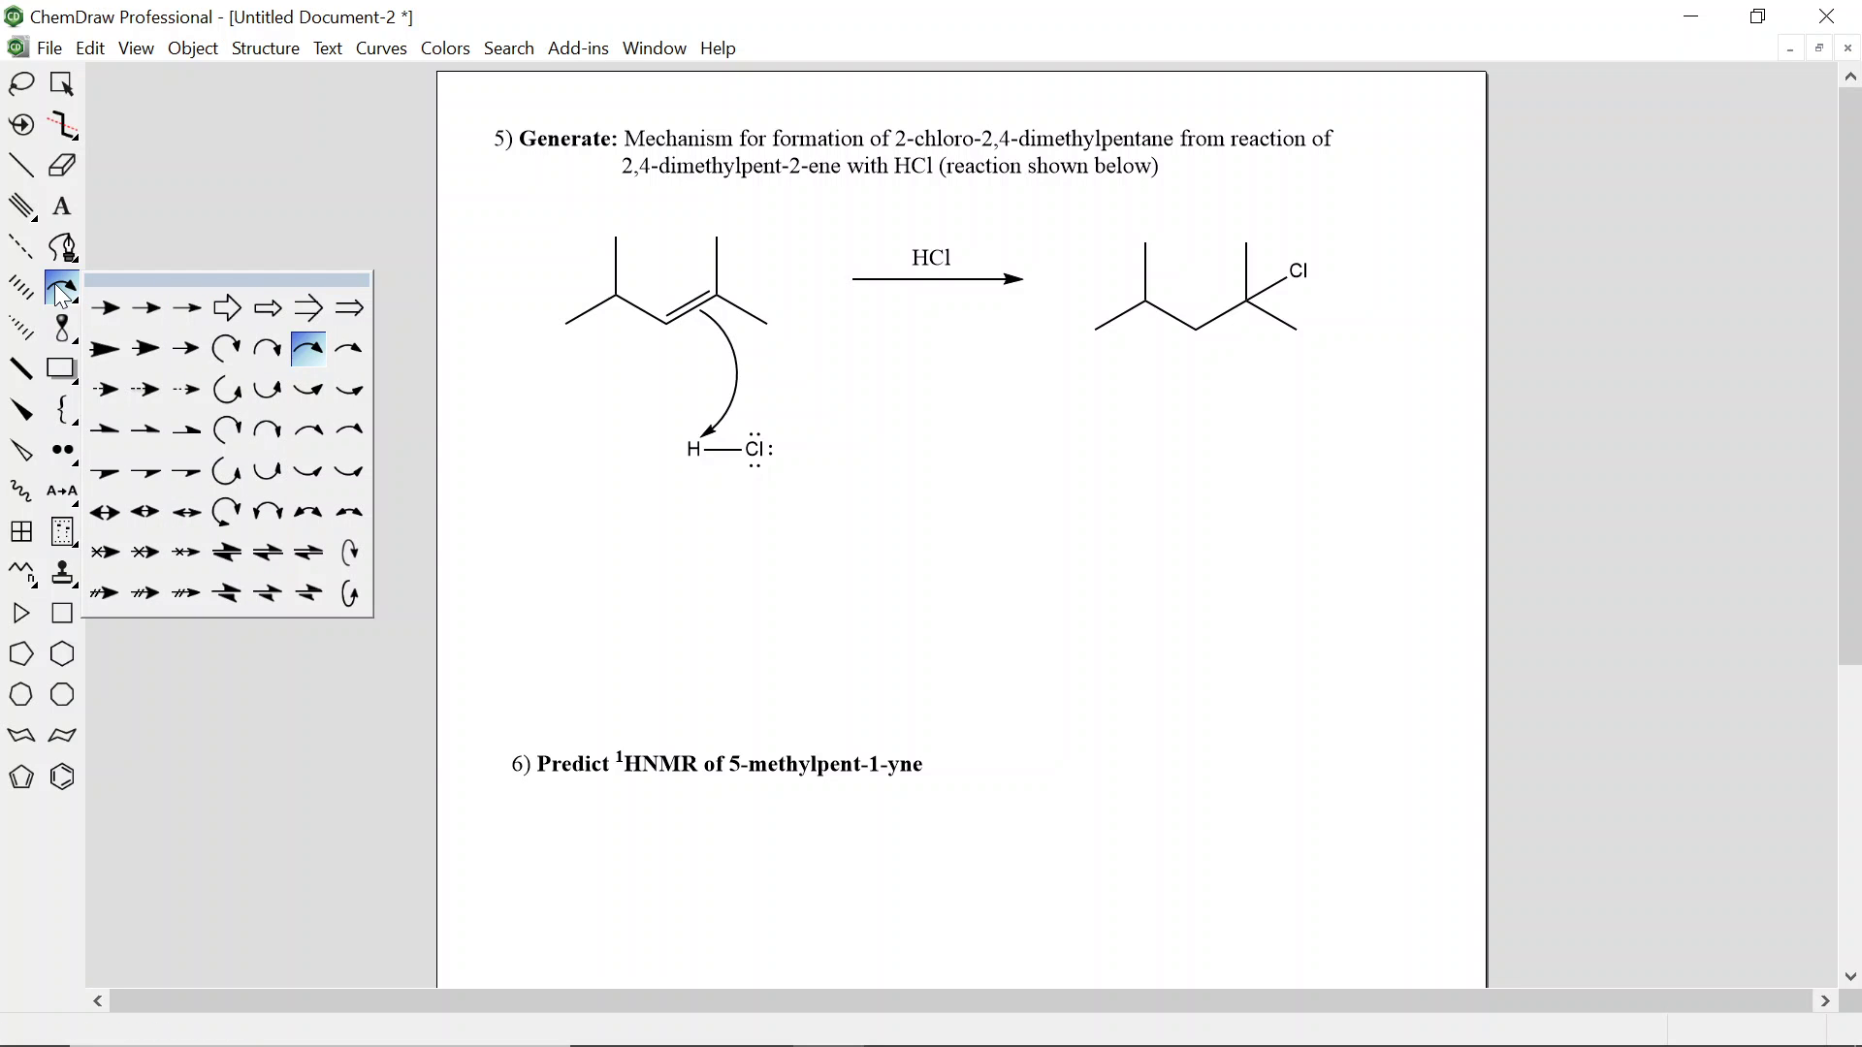
left_click(57, 286)
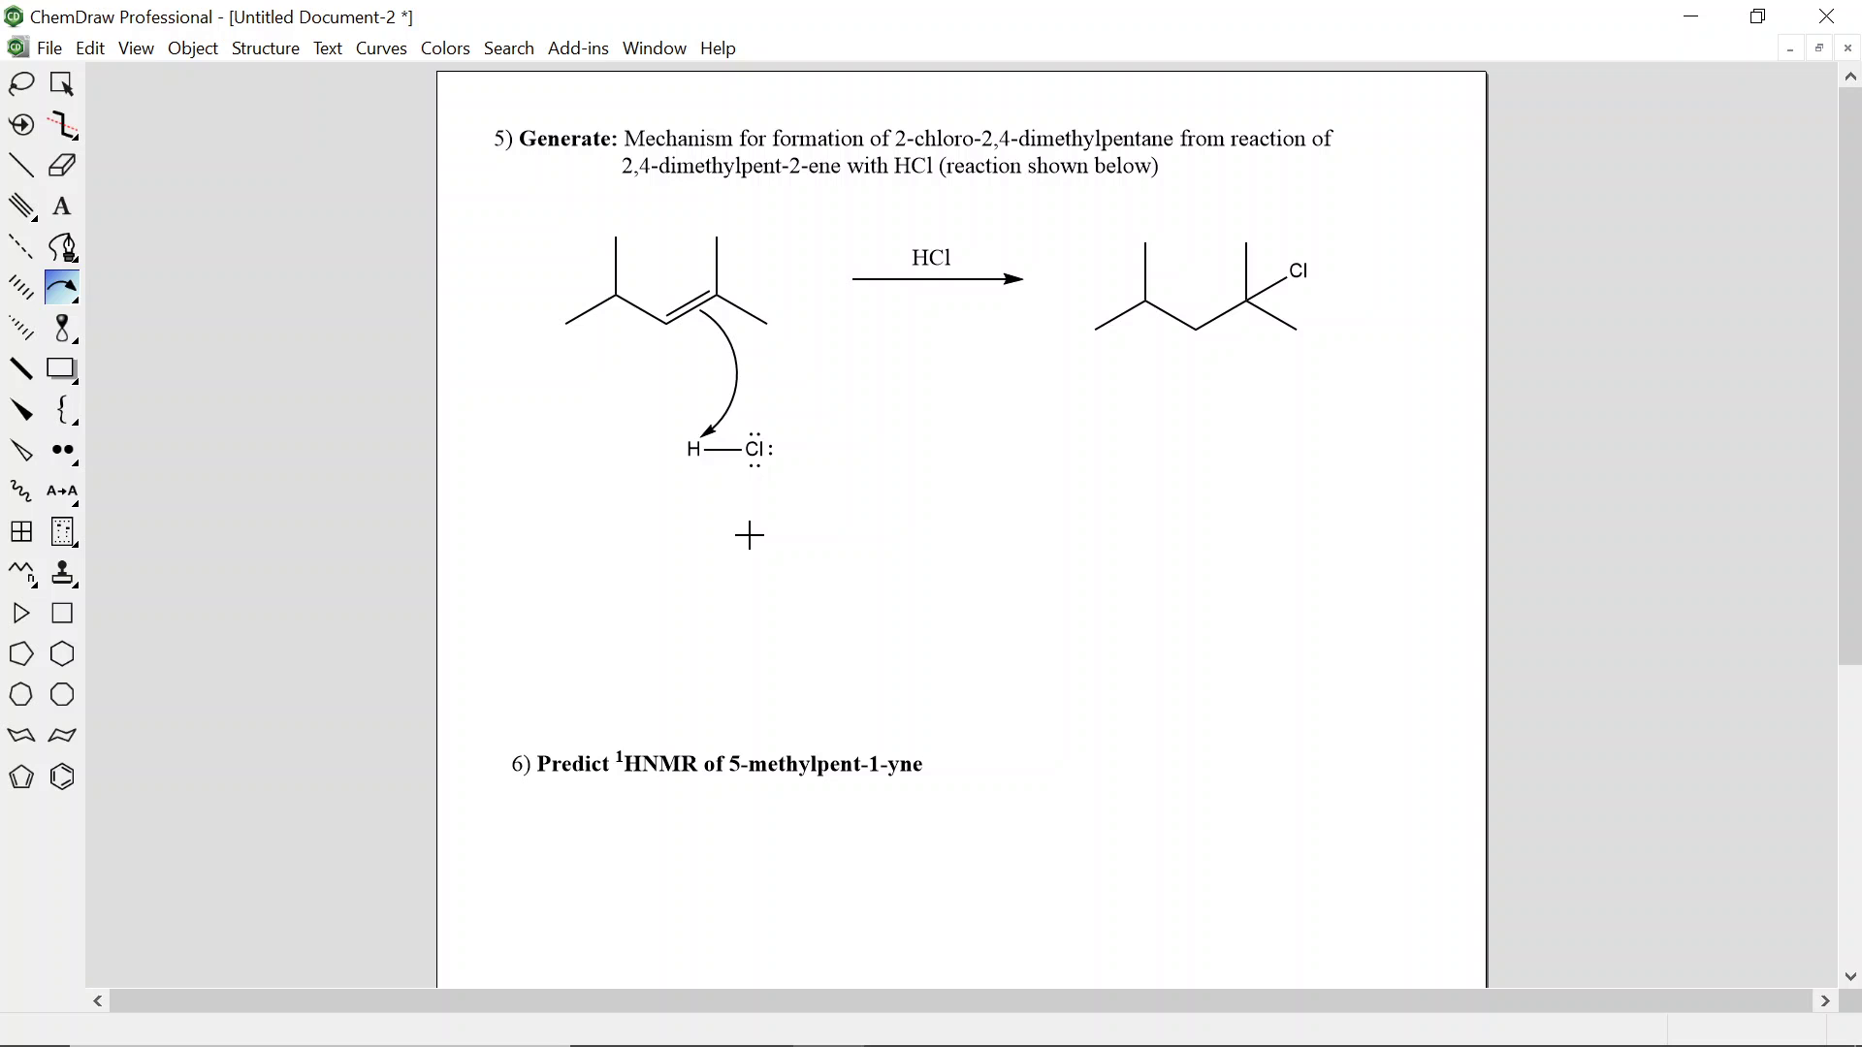
left_click(64, 287)
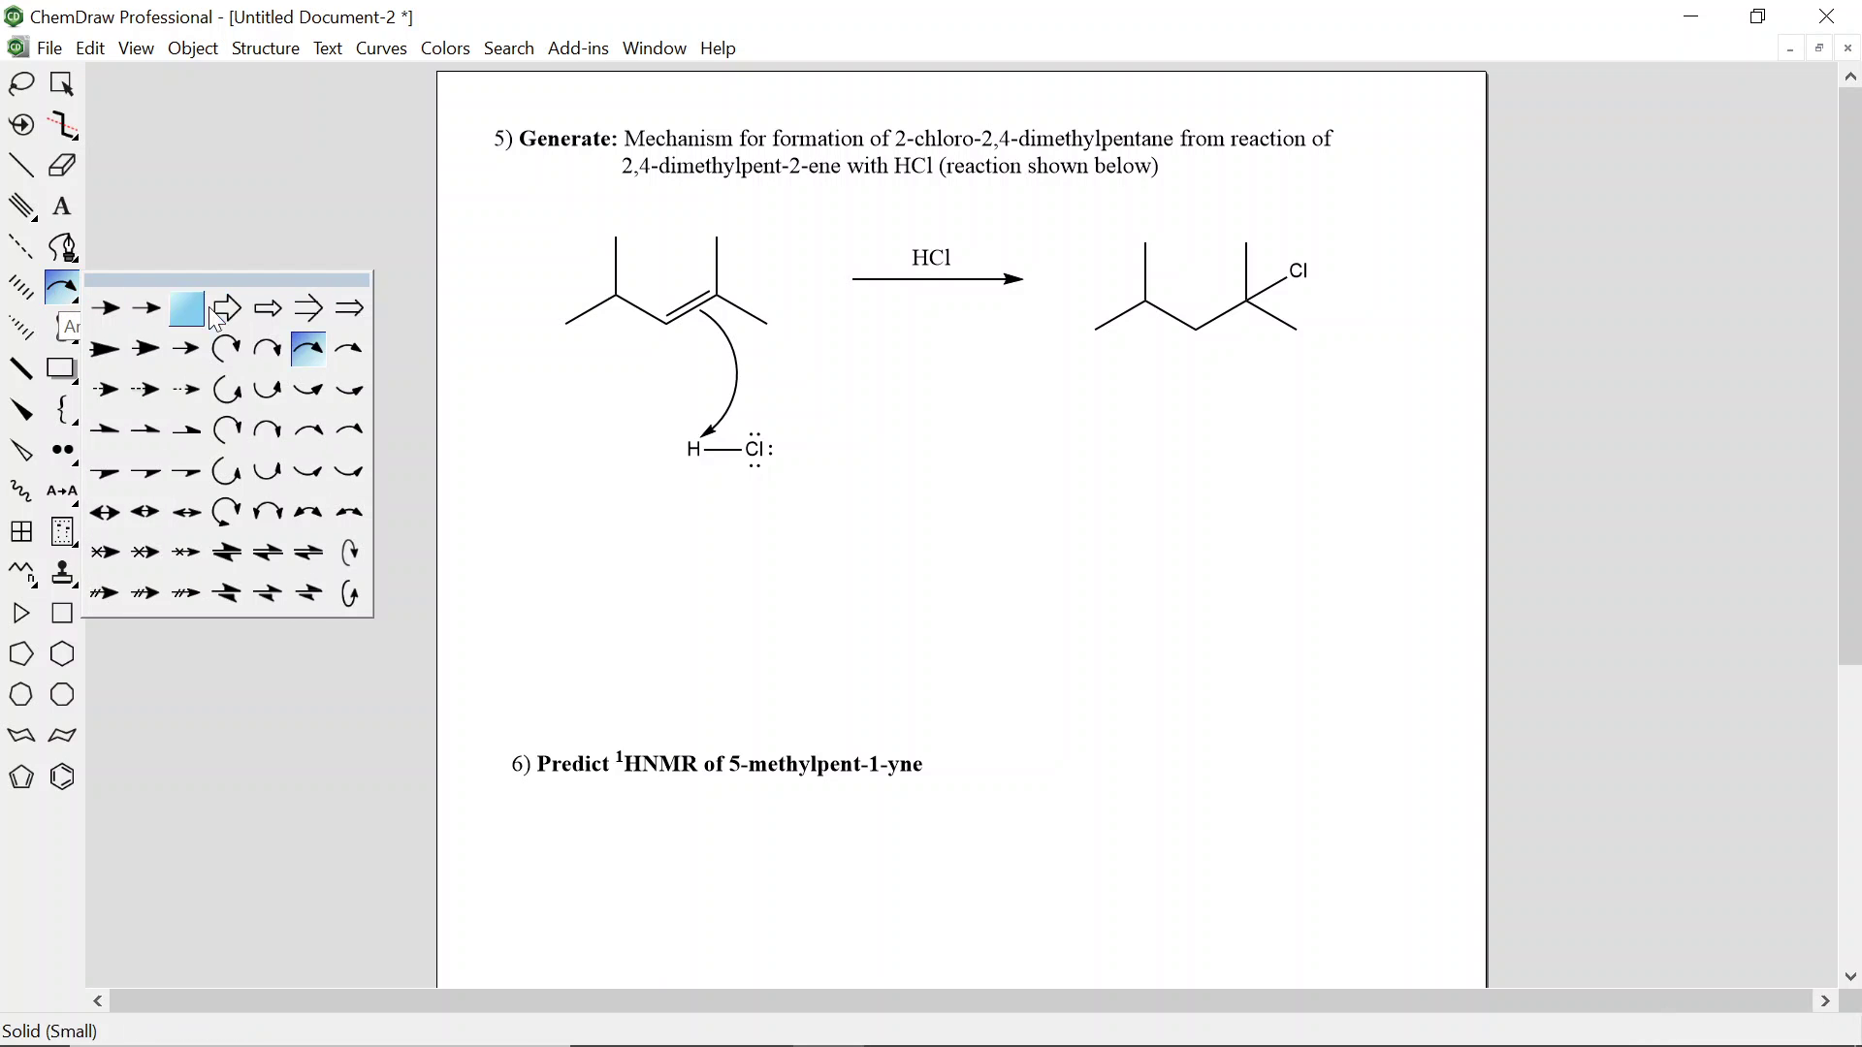
left_click(273, 389)
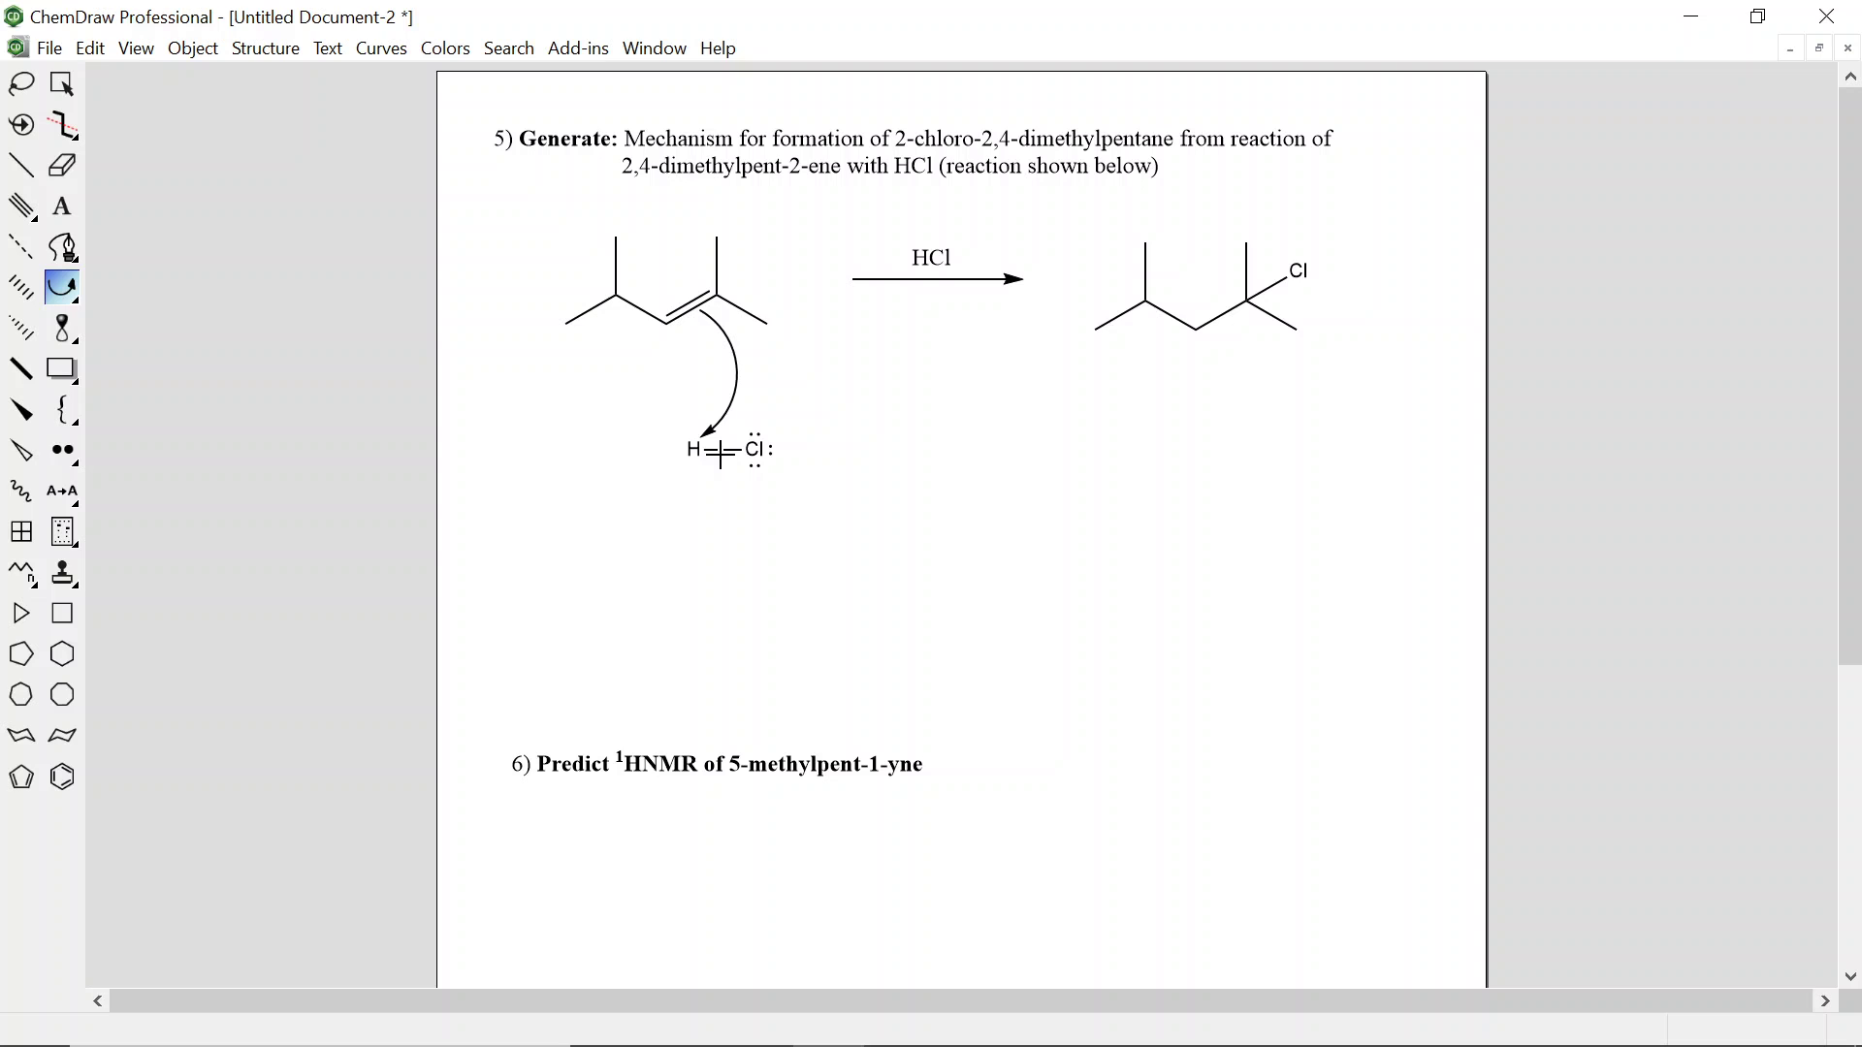
mouse_move(720, 453)
left_mouse_down()
mouse_move(736, 482)
mouse_move(770, 484)
mouse_move(753, 465)
left_mouse_up()
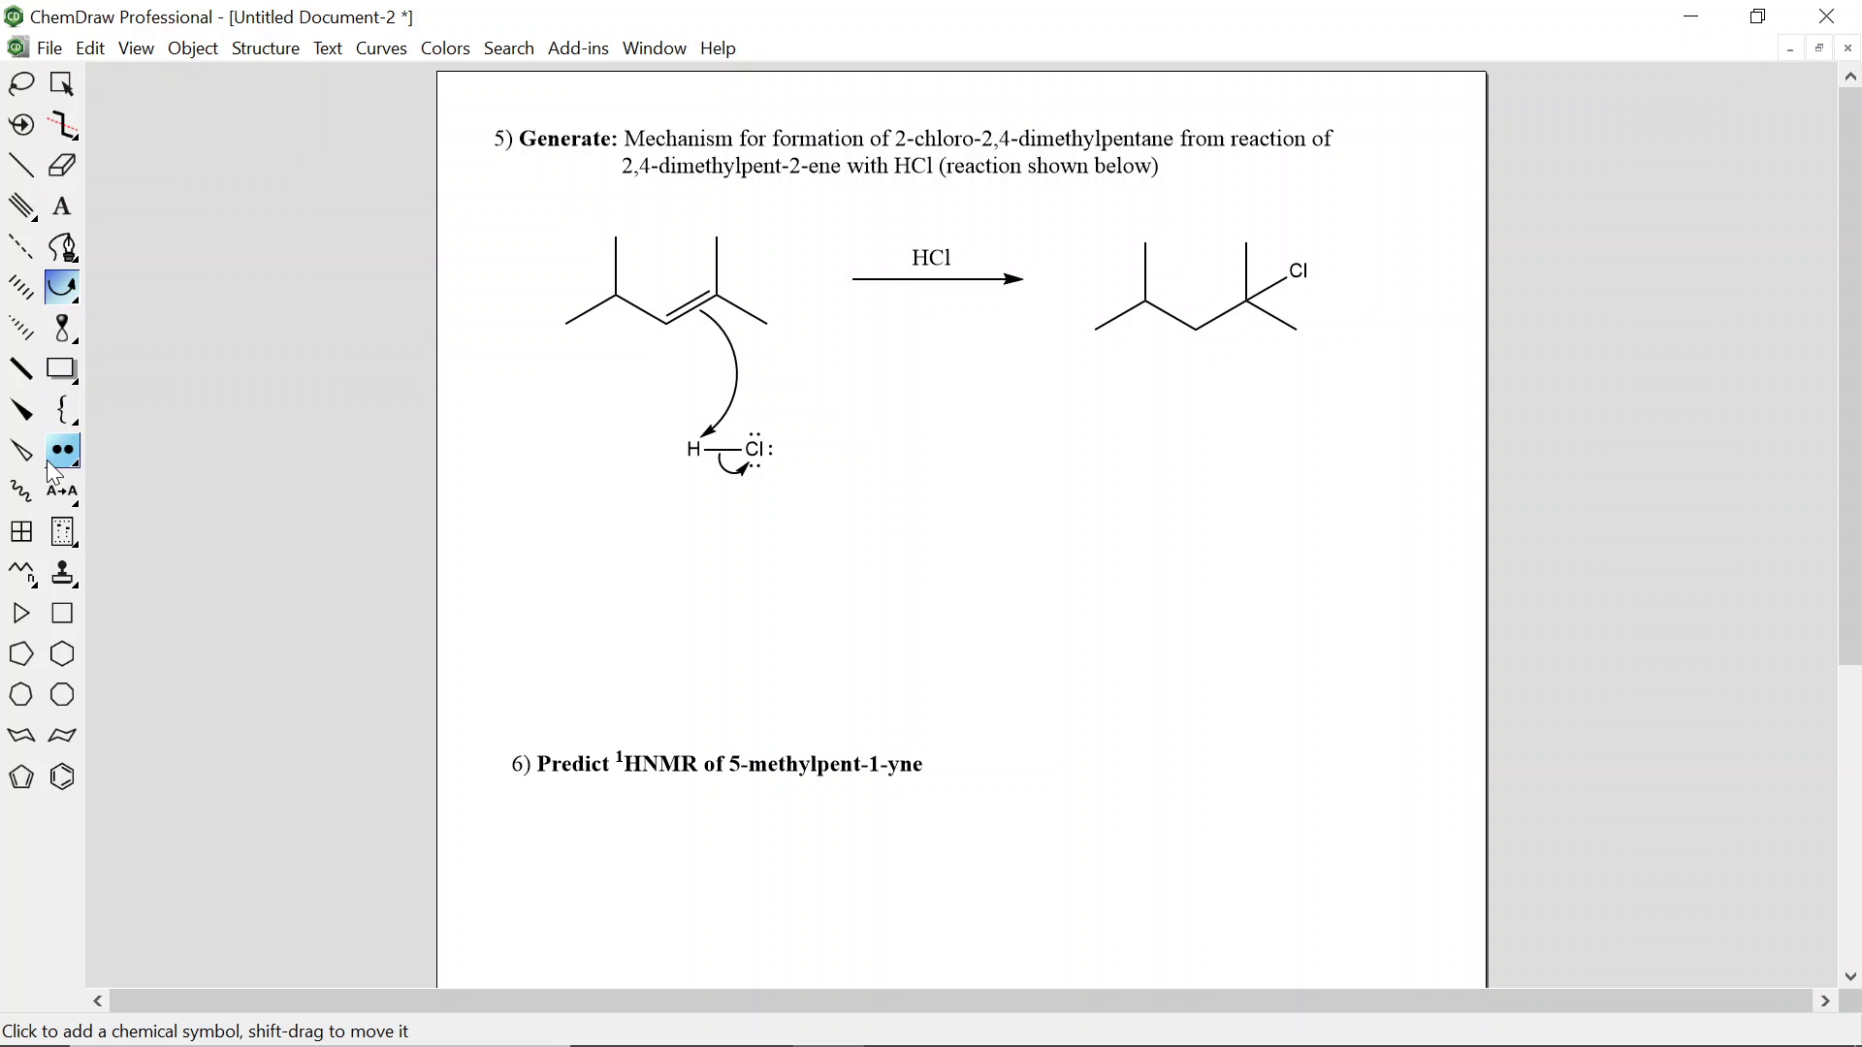
Draw a small solid straight reaction arrow running diagonally down and to the right from below the H–Cl molecule
left_click(64, 291)
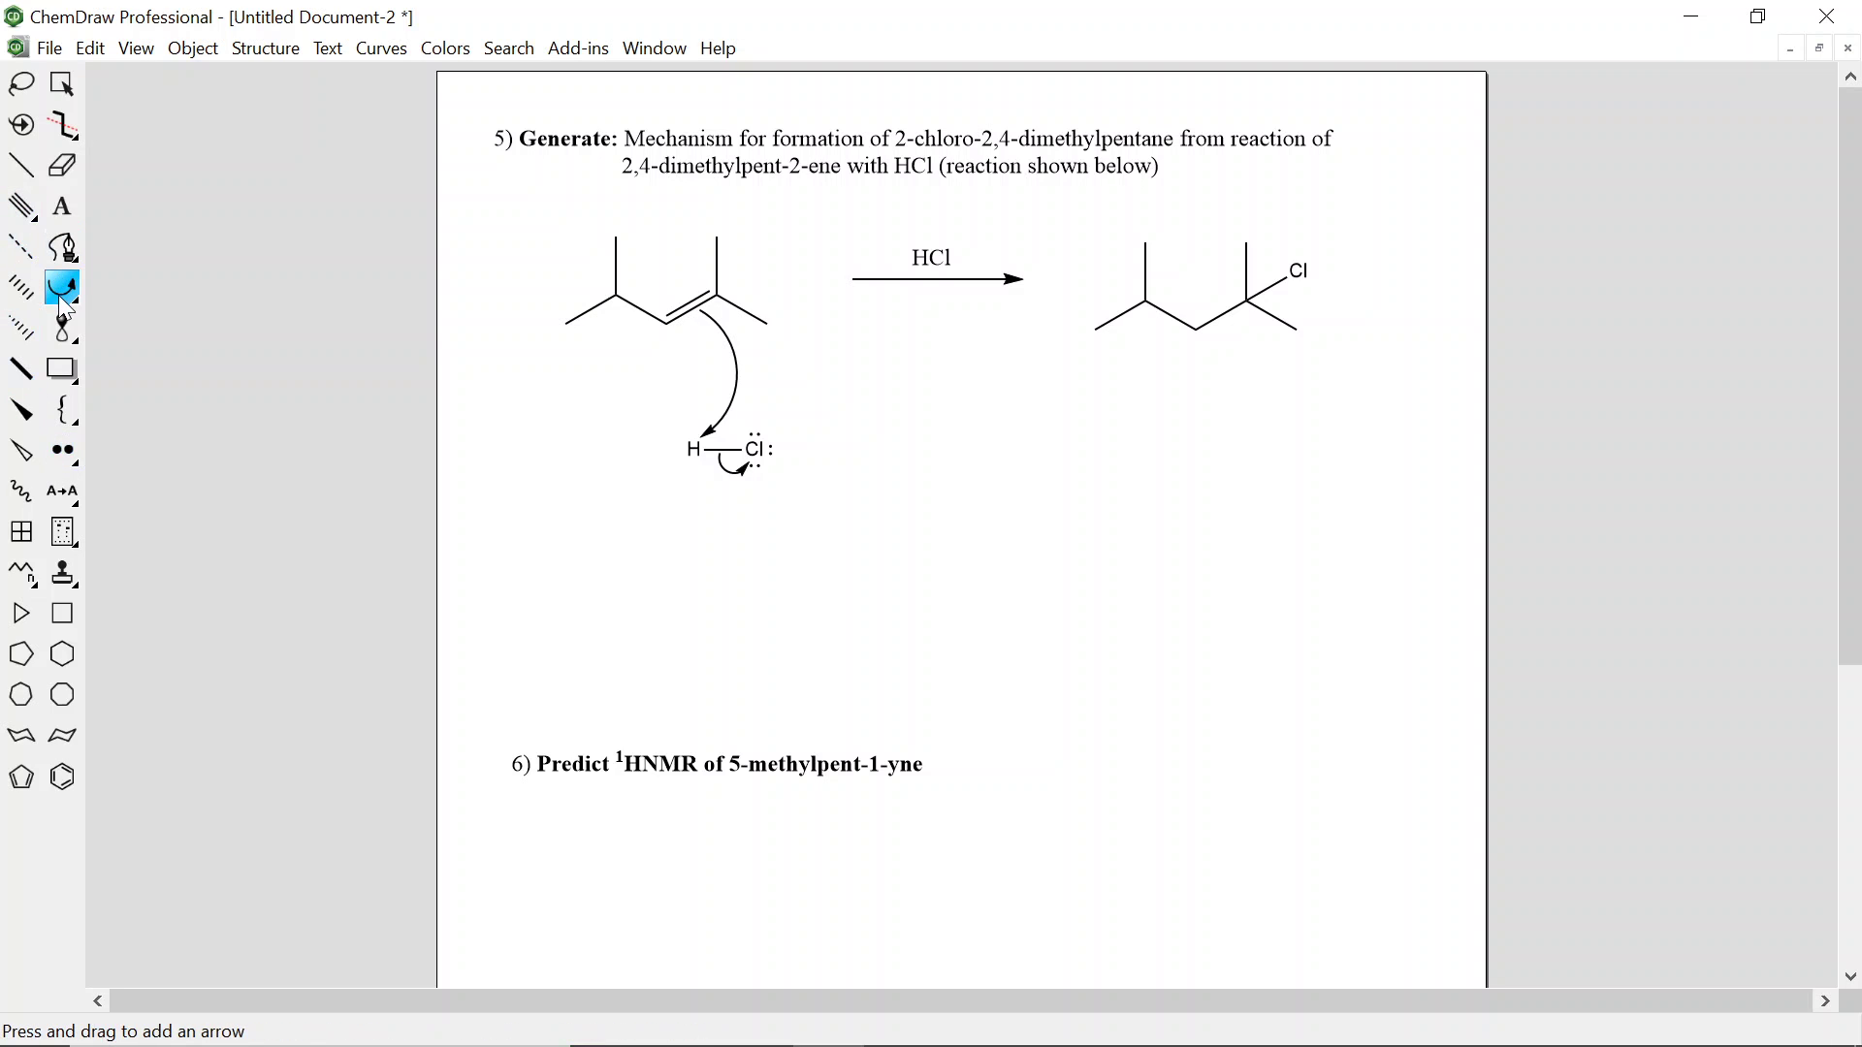
left_click_drag(62, 293, 191, 314)
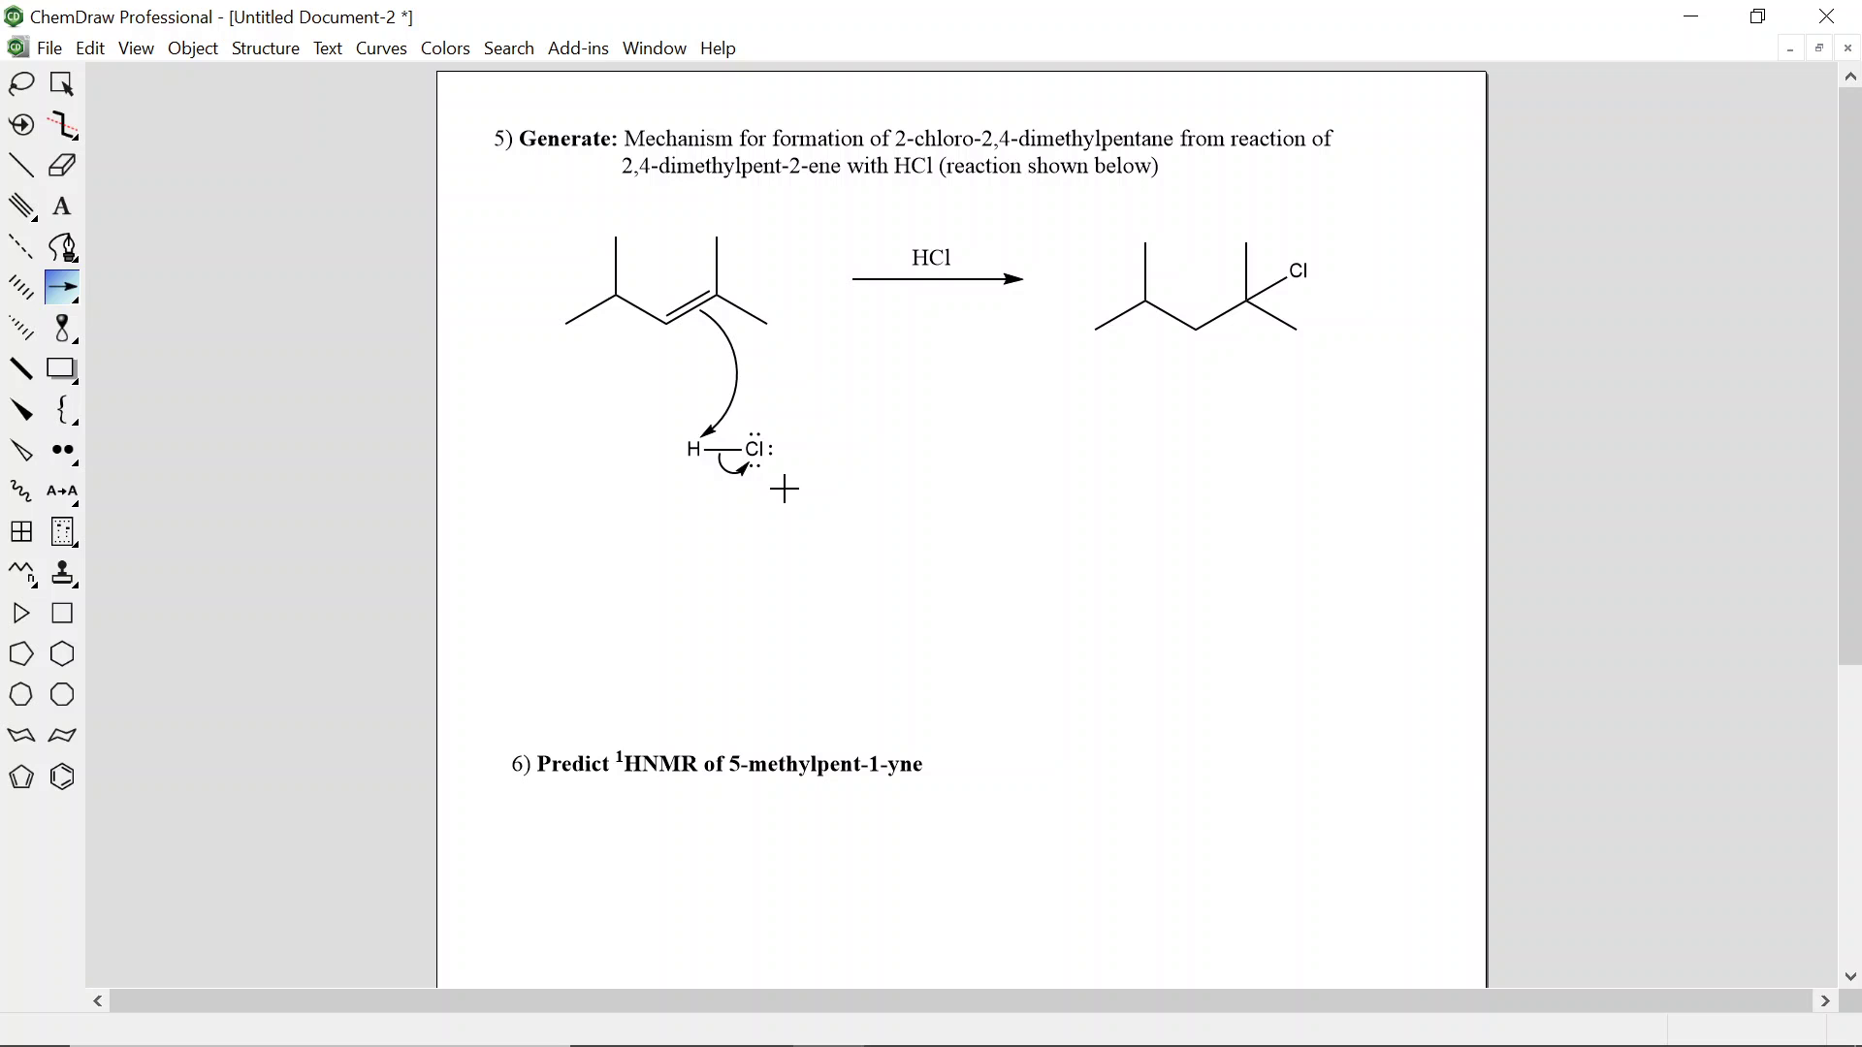
left_click_drag(783, 488, 894, 560)
Draw the 2,4-dimethylpentane carbon skeleton with solid bonds beyond the head of the diagonal reaction arrow
left_click(26, 162)
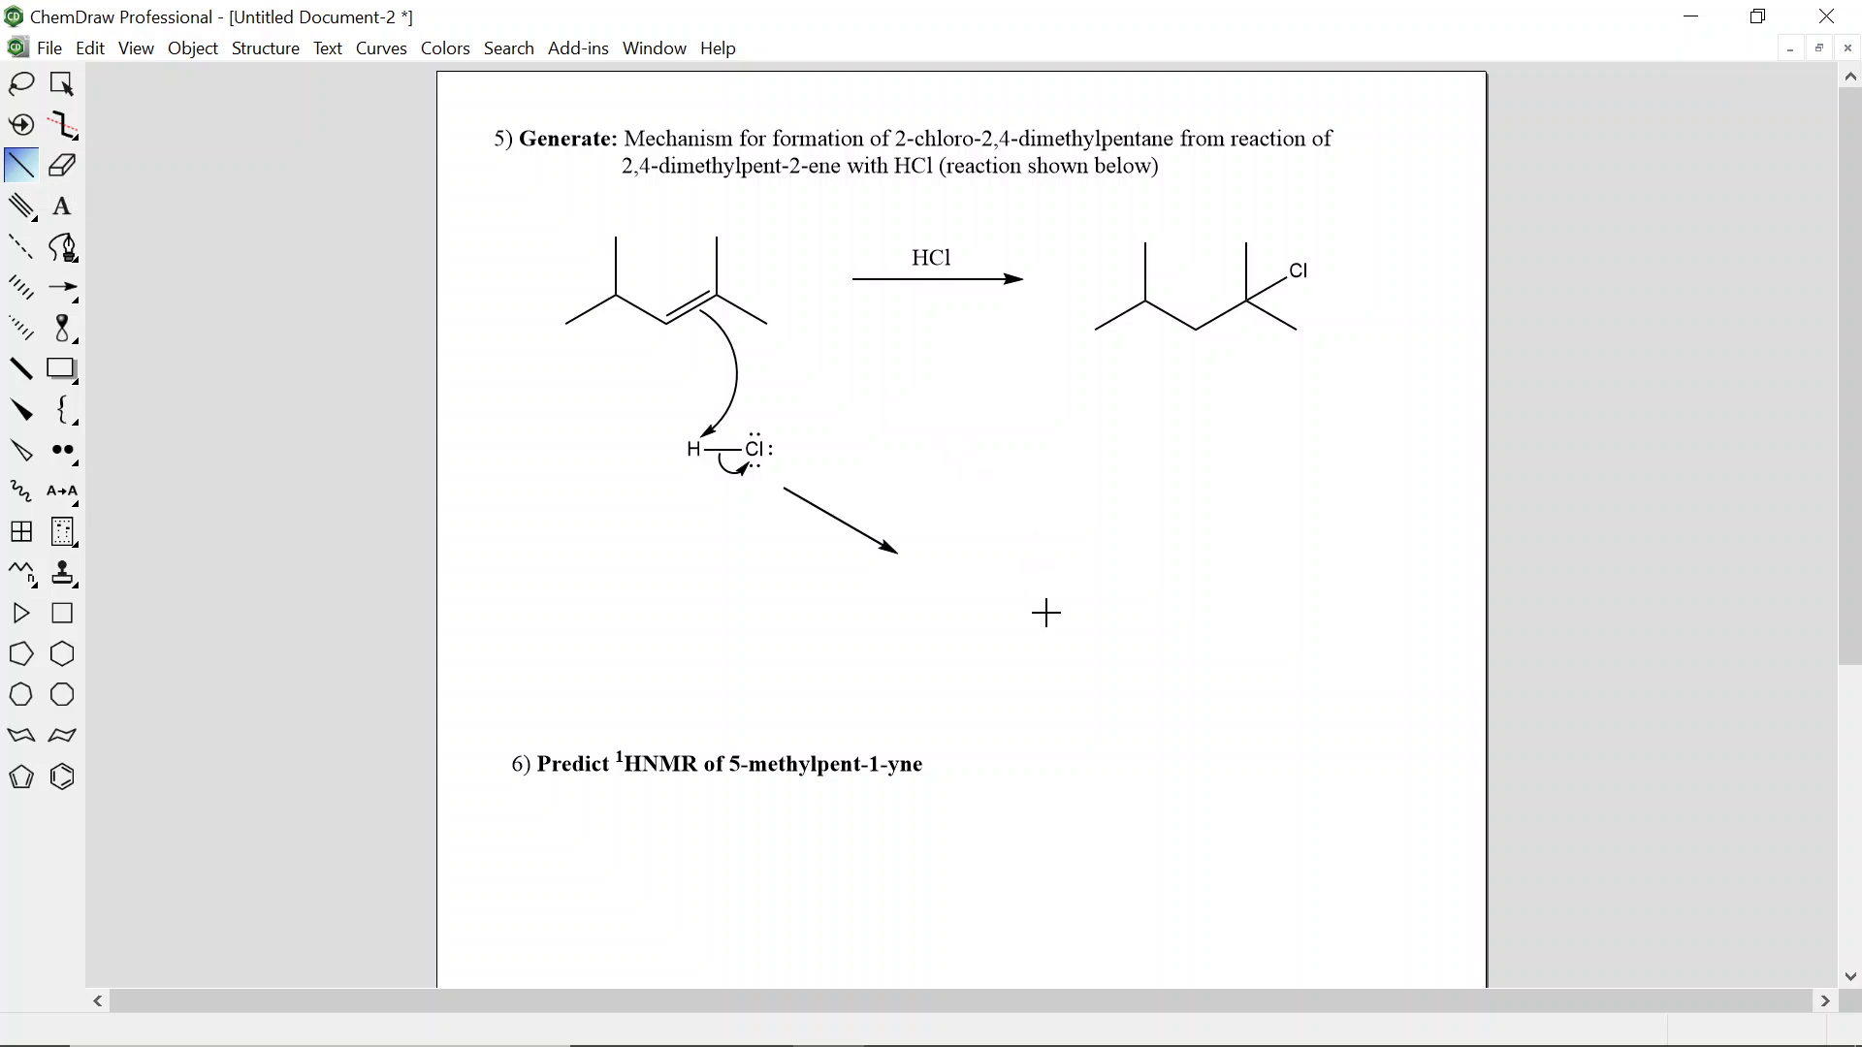
mouse_move(957, 623)
left_mouse_down()
mouse_move(1023, 597)
mouse_move(1006, 511)
mouse_move(1089, 637)
mouse_move(1137, 577)
mouse_move(1105, 536)
left_mouse_up()
left_click(1109, 594)
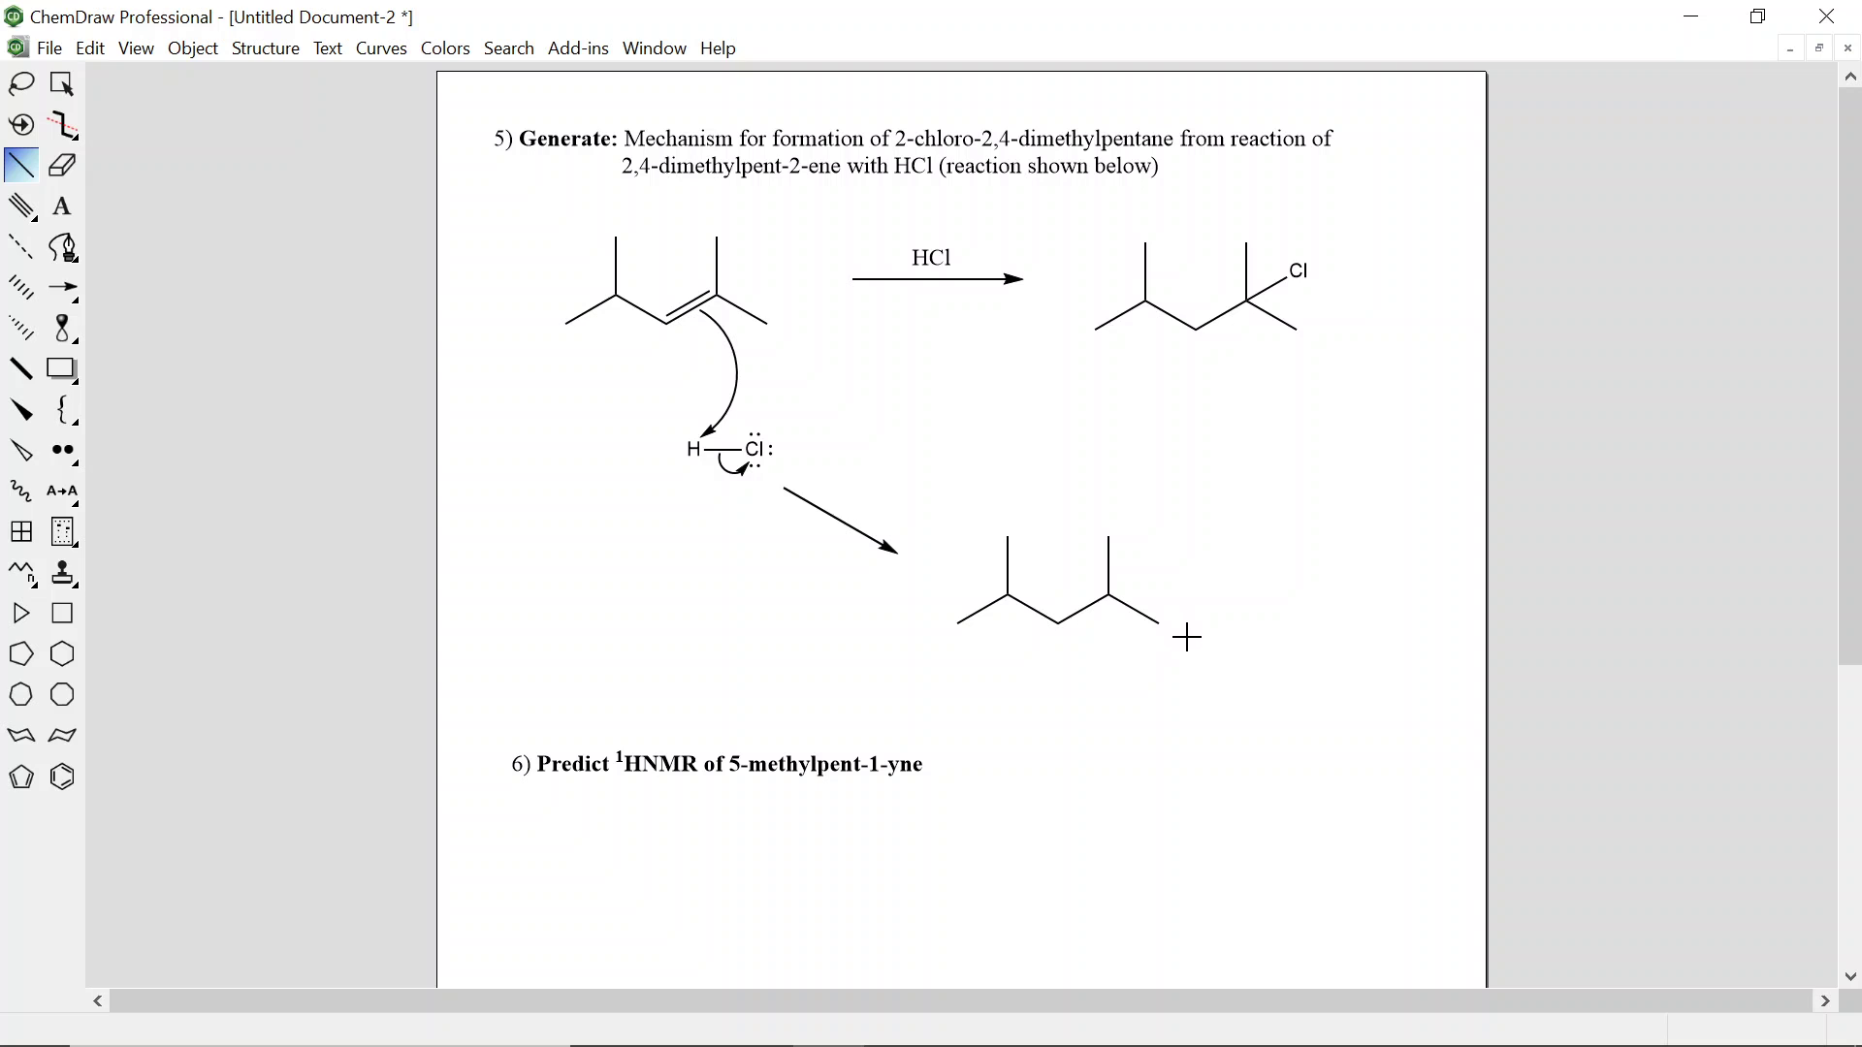